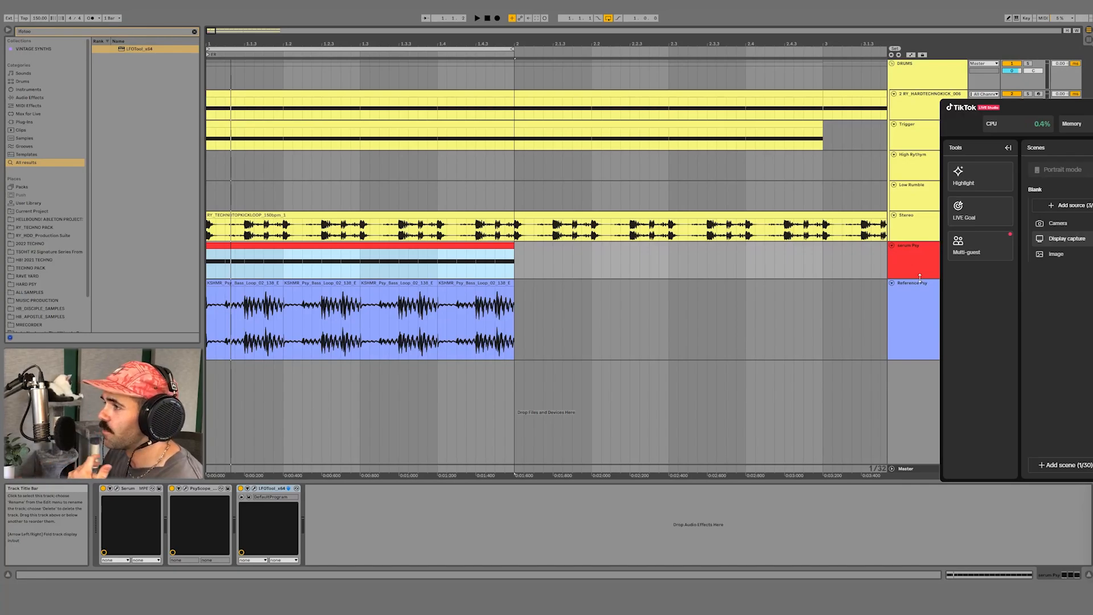
Find the soothe2 plug-in in the browser and add it to the serum Psy track
left_click(919, 277)
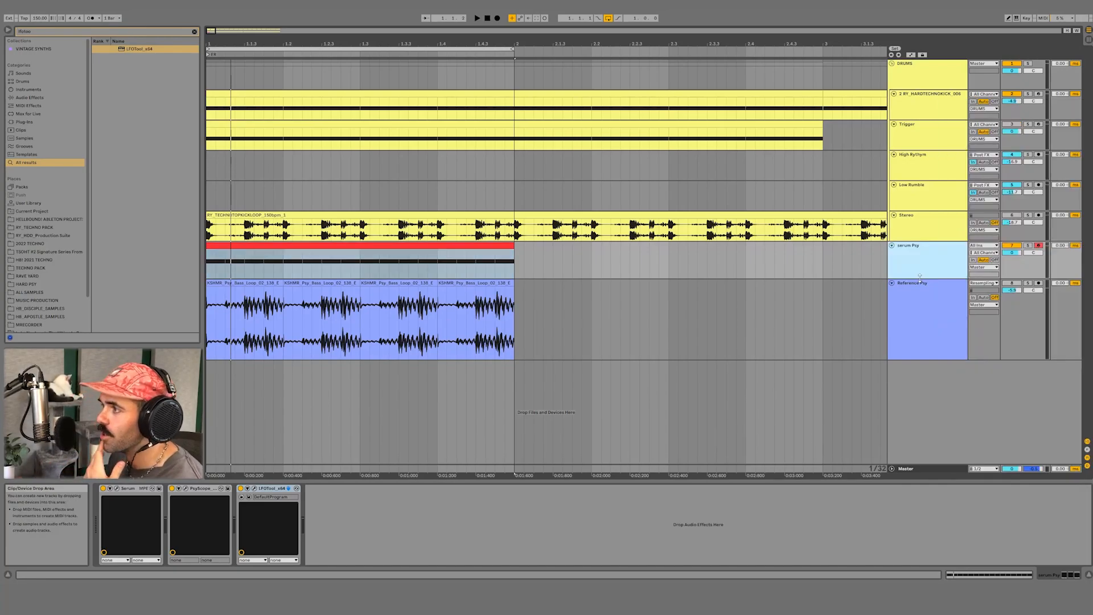
key("ctrl+f")
type("soothe")
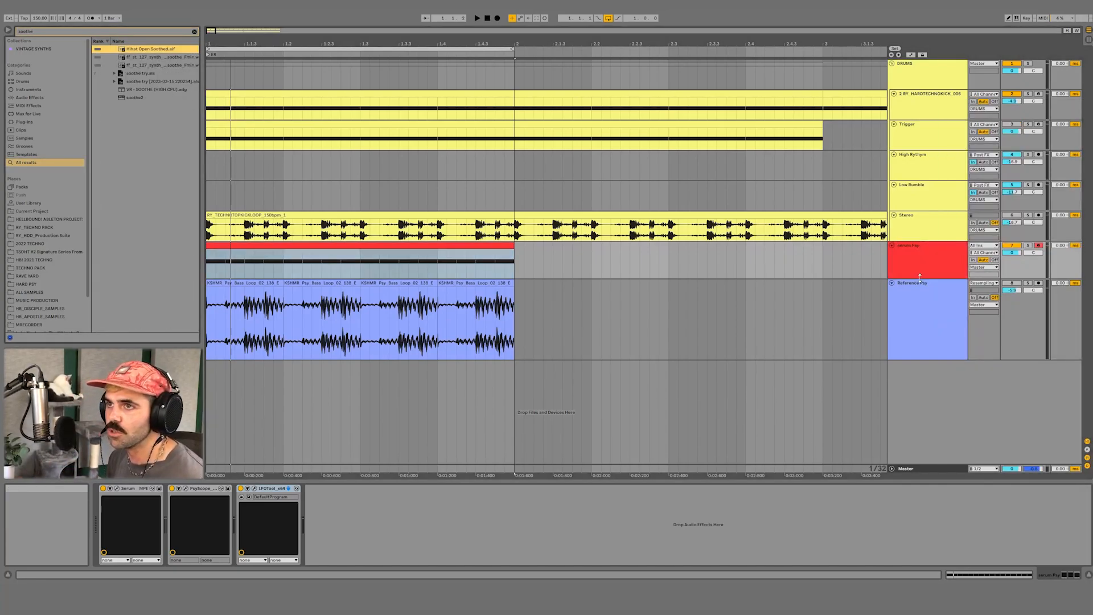
key("Down")
key("Down")
key("Down")
key("Down")
key("Down")
key("Return")
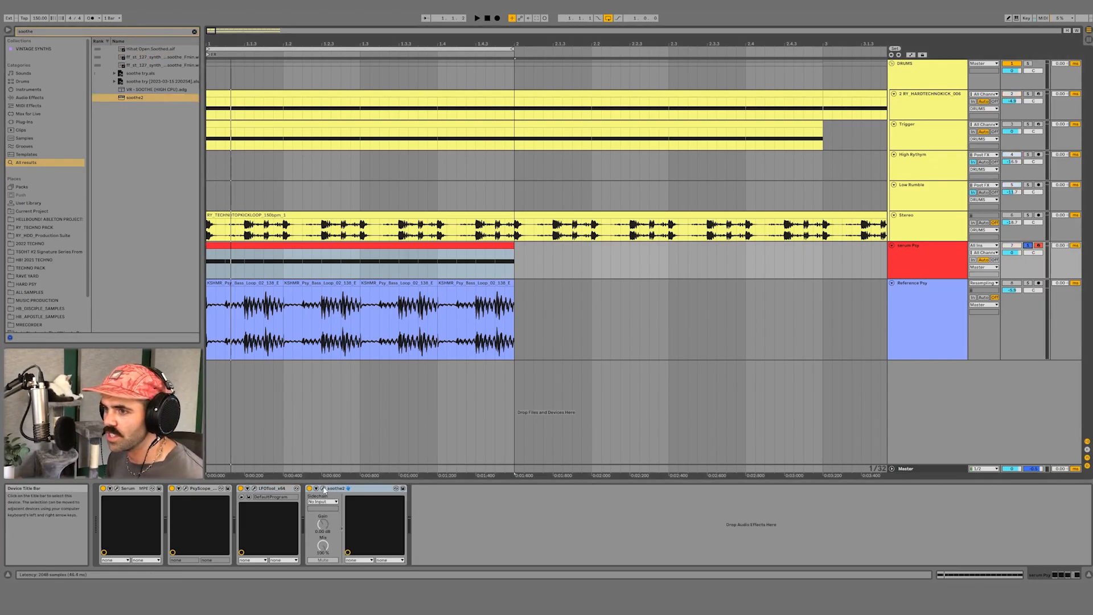
Lower soothe2's low cut to 84 Hz and shift its yellow band to a lower frequency
left_click_drag(365, 33, 361, 65)
key("space")
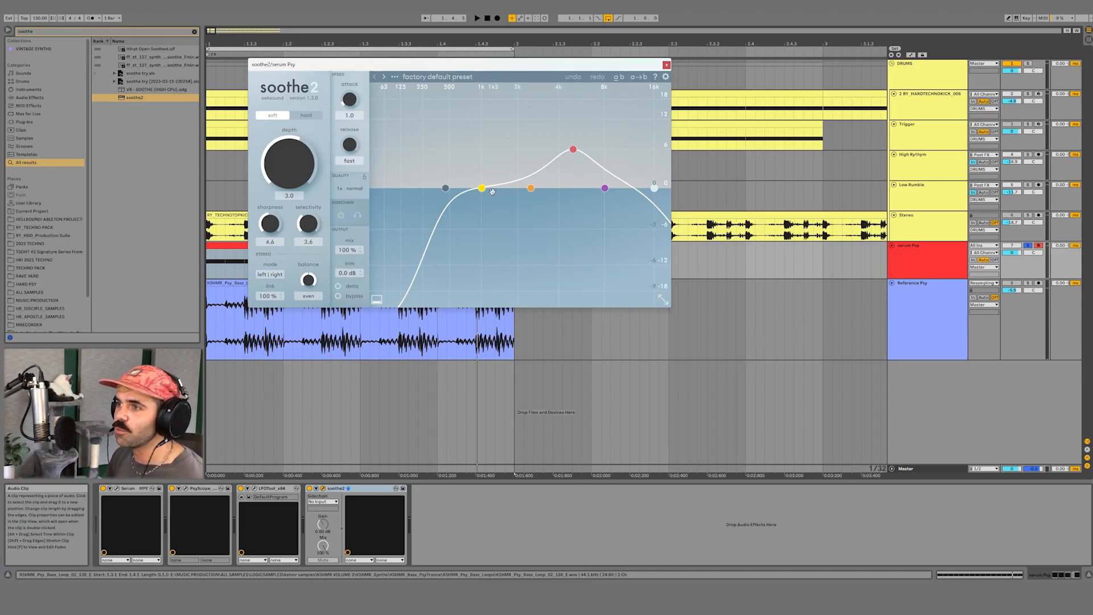
left_click_drag(482, 188, 388, 183)
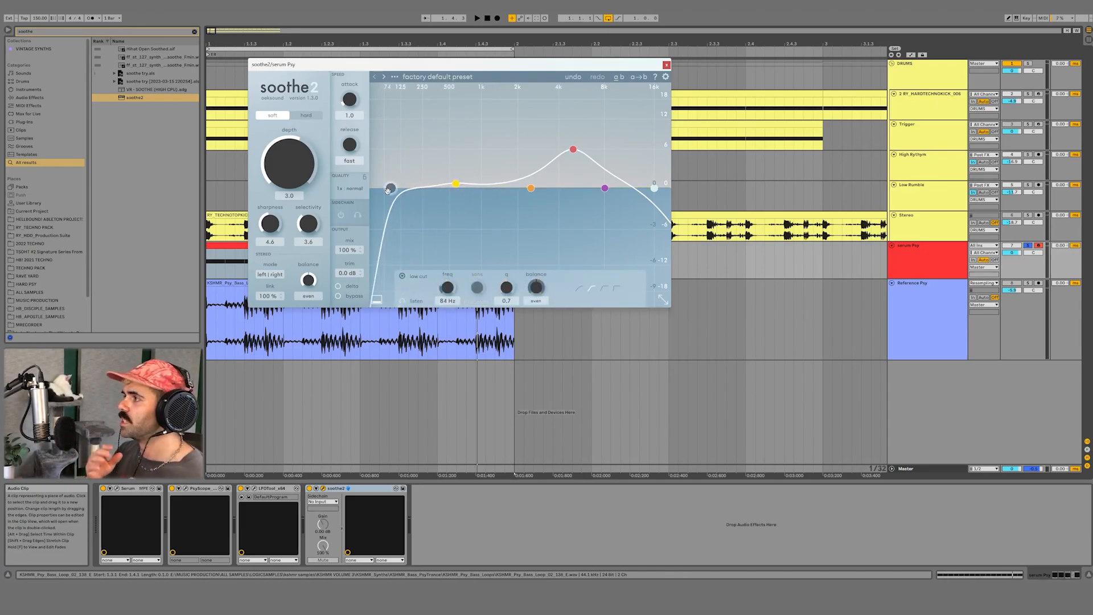
Audition different soothe2 depth settings on the loop, finish at 1.7, and close the plug-in window
left_click_drag(289, 165, 275, 230)
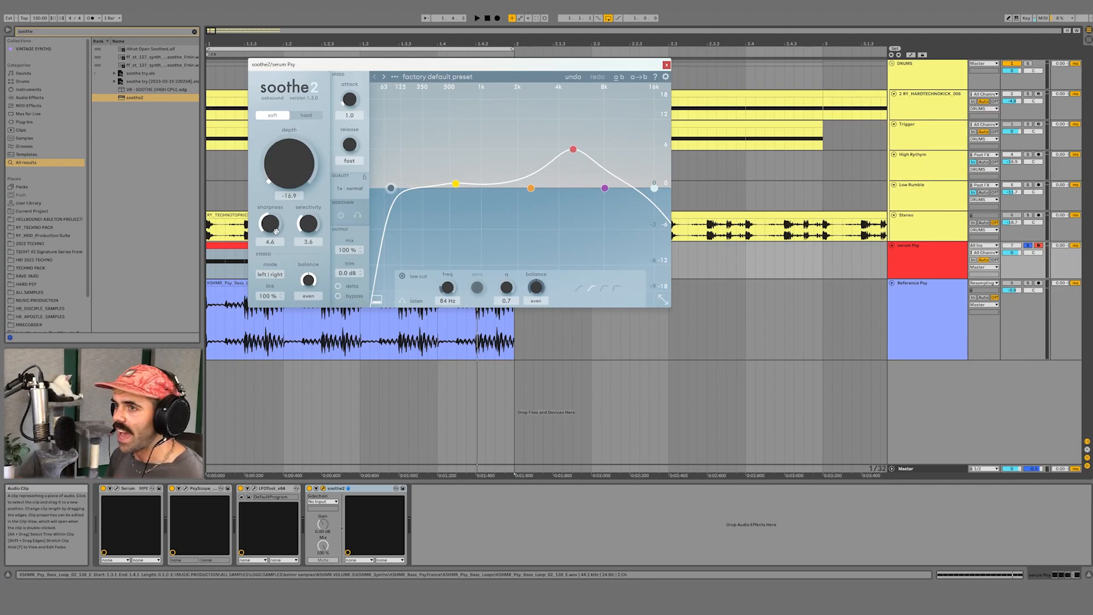
left_click_drag(282, 171, 302, 83)
key("space")
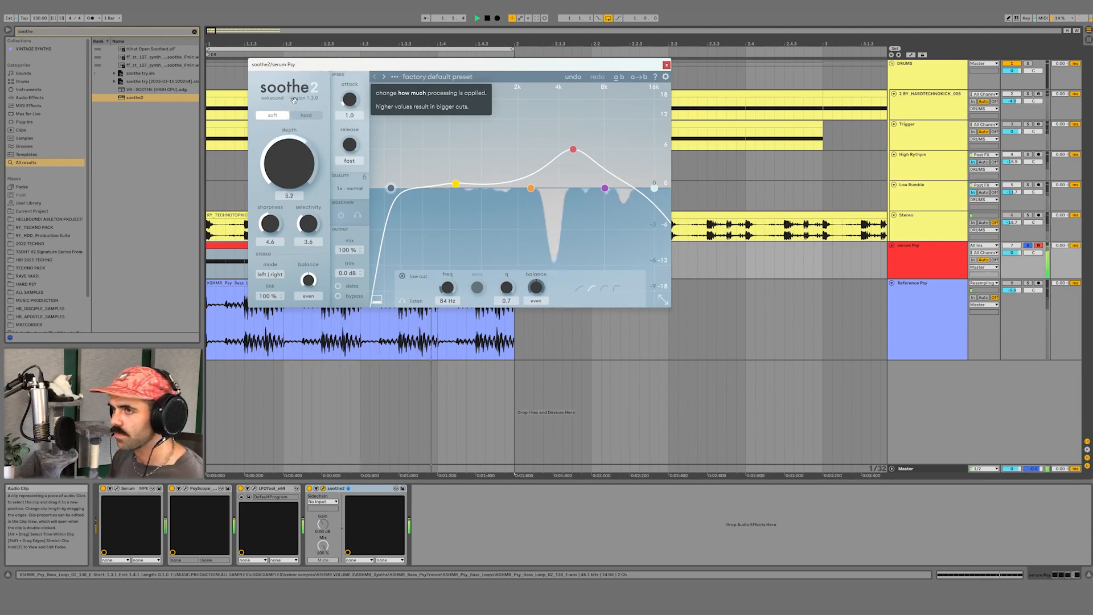
key("space")
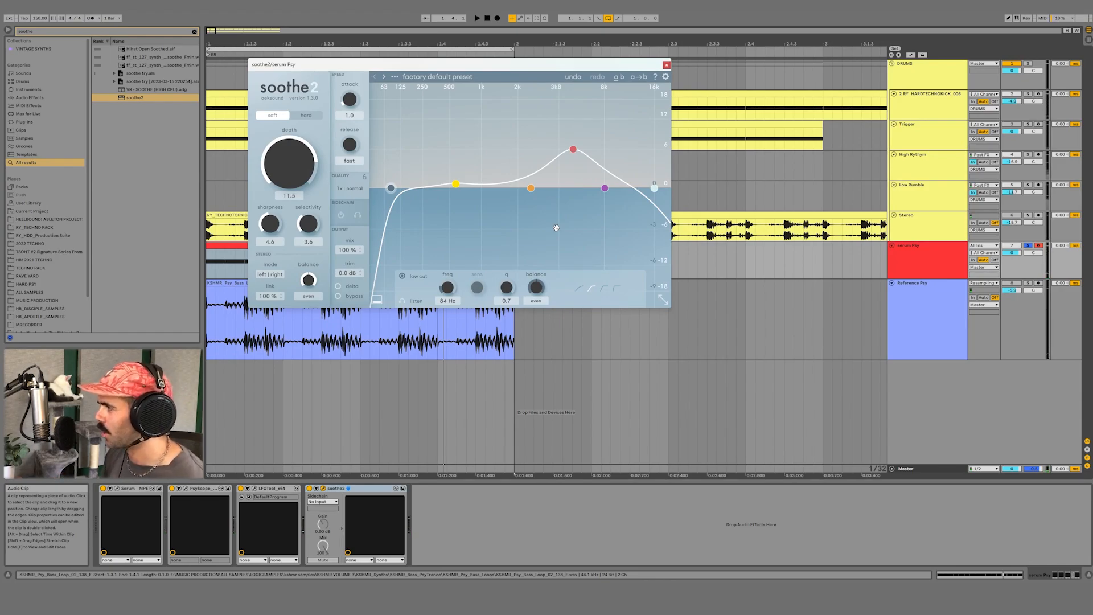
left_click_drag(307, 168, 313, 191)
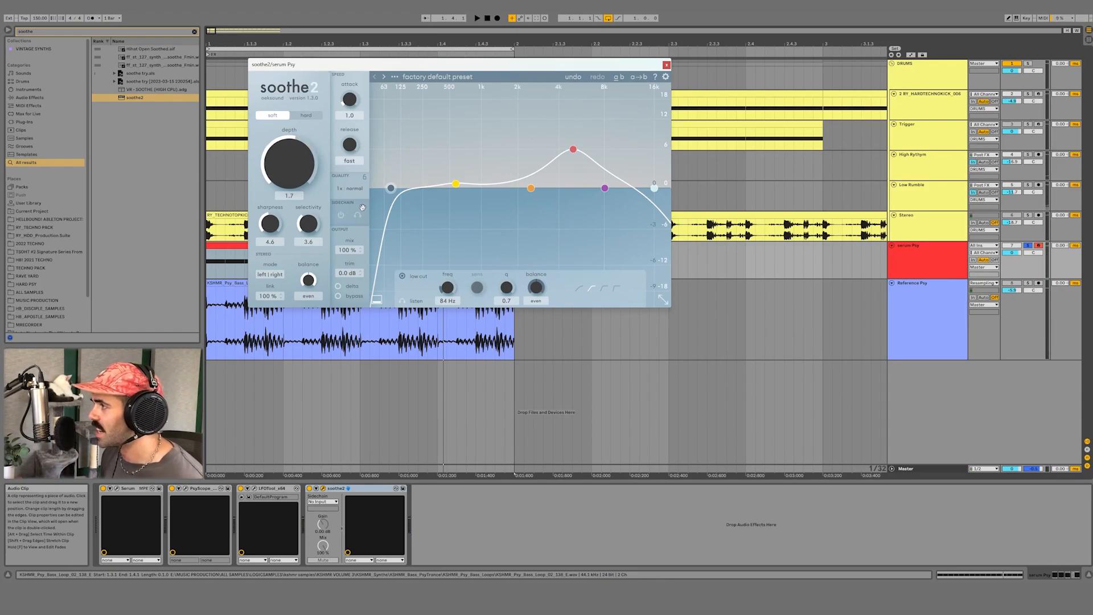
left_click(666, 64)
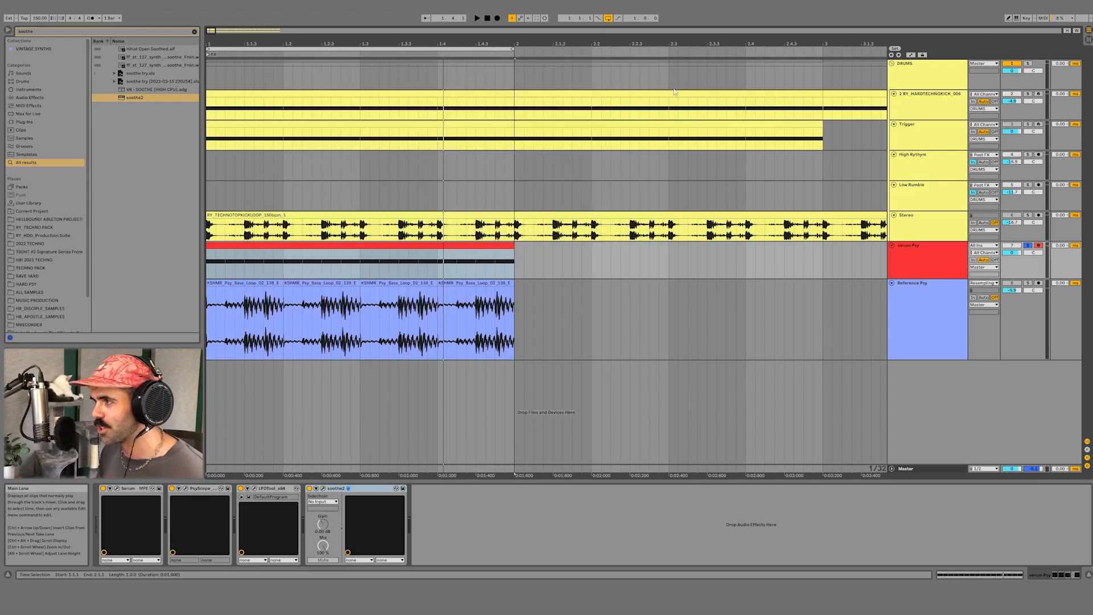
Load the RY_Dynamic Spectral EQ rack on the serum Psy track in place of soothe2 and audition its Smooth macro
key("ctrl+f")
type("spectral")
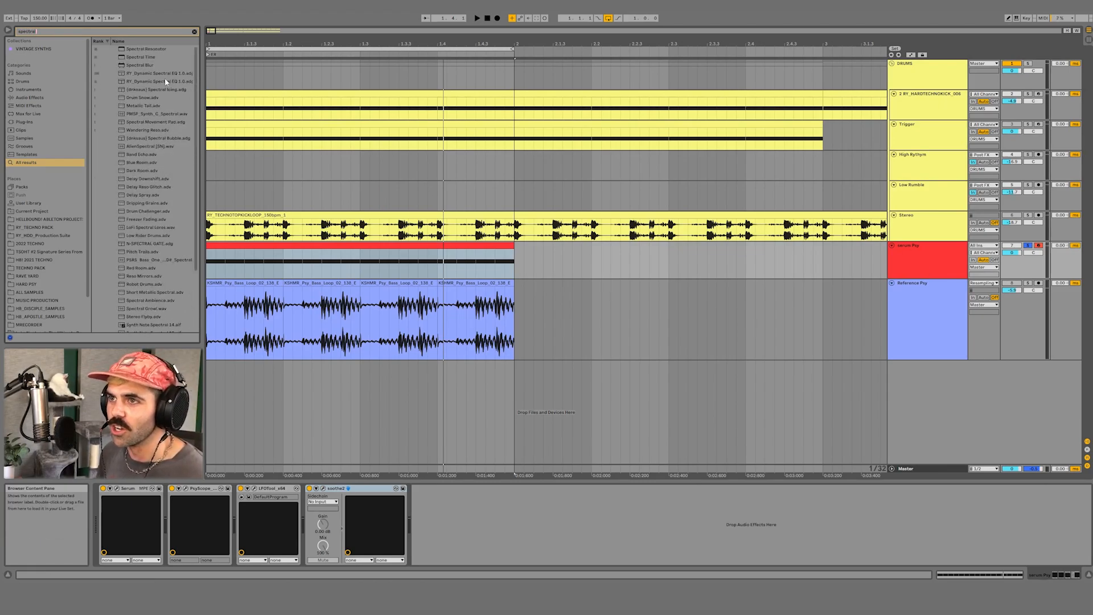
left_click_drag(164, 75, 343, 523)
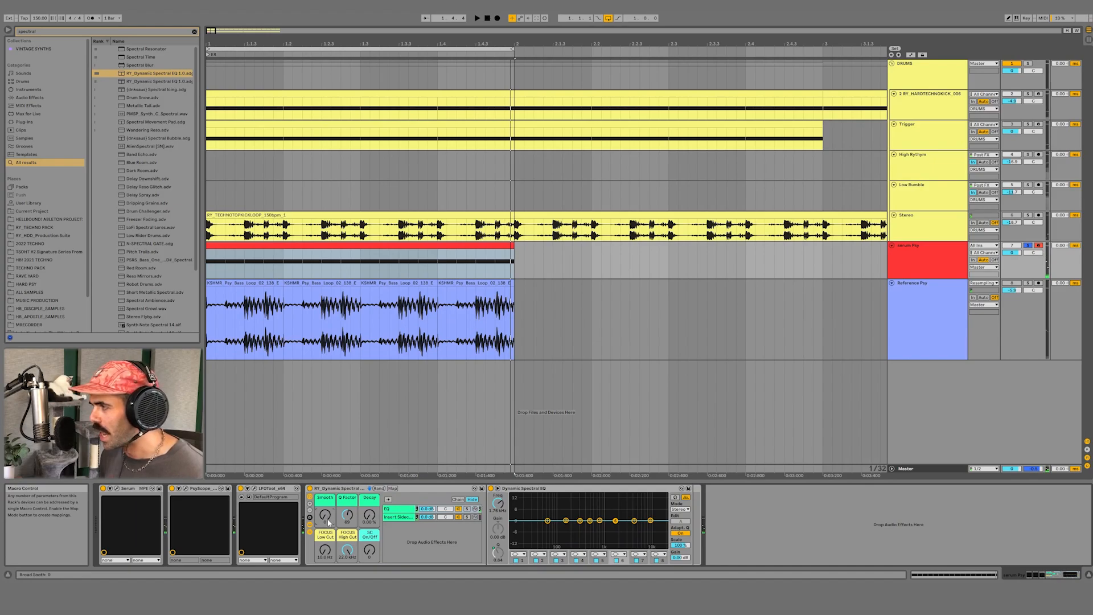
mouse_move(328, 522)
left_mouse_down()
mouse_move(329, 472)
mouse_move(329, 531)
left_mouse_up()
key("space")
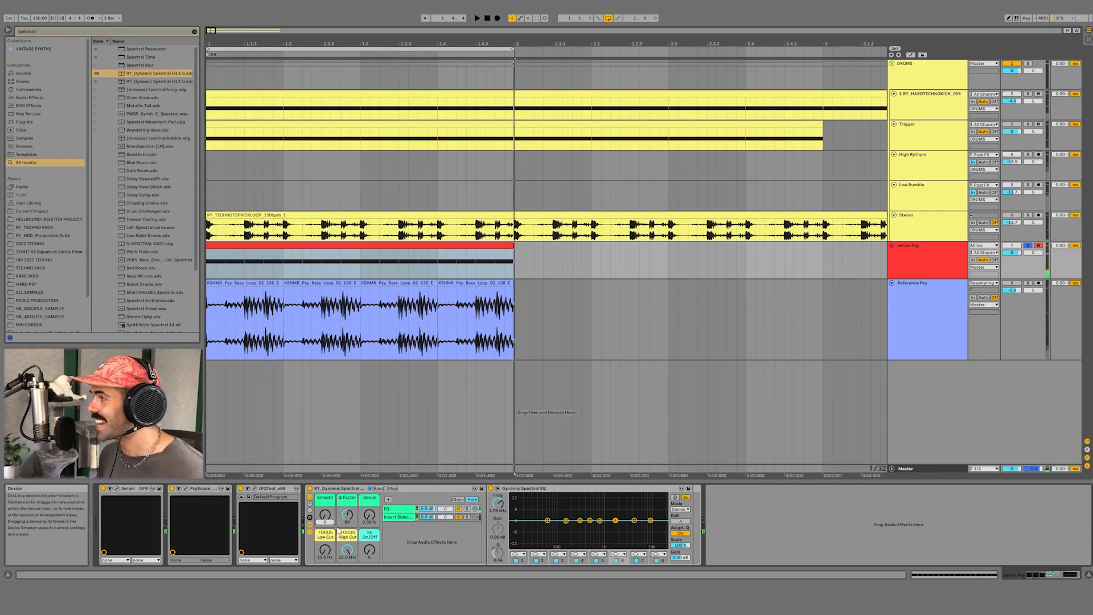
Examine the frequency bands inside the rack's sidechain chain, return to the EQ chain, and watch the Dynamic Spectral EQ during playback
left_click(396, 517)
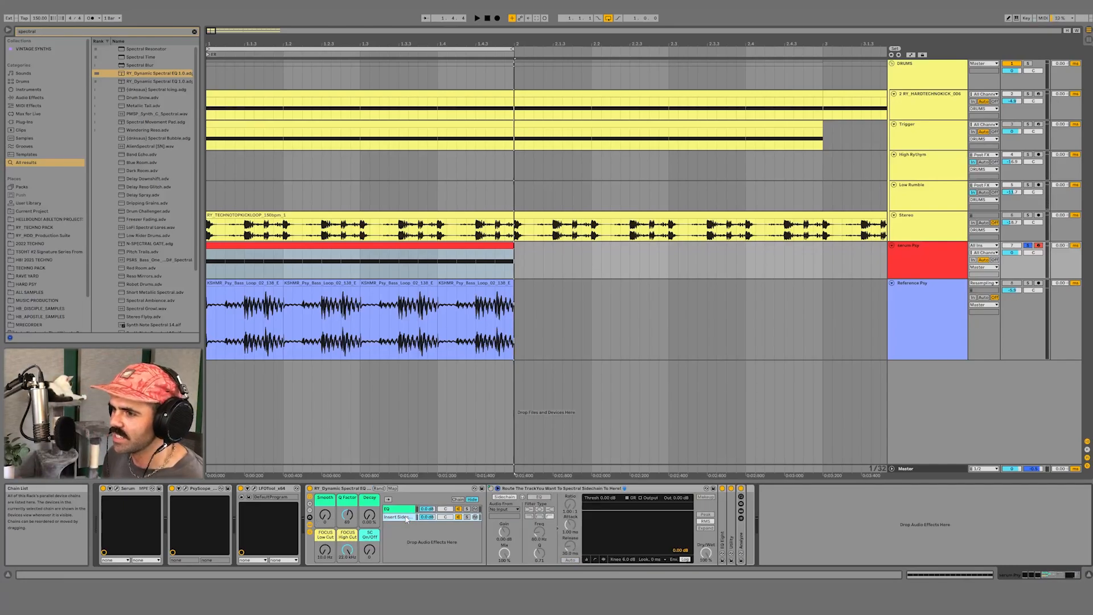
double_click(740, 540)
left_click(558, 526)
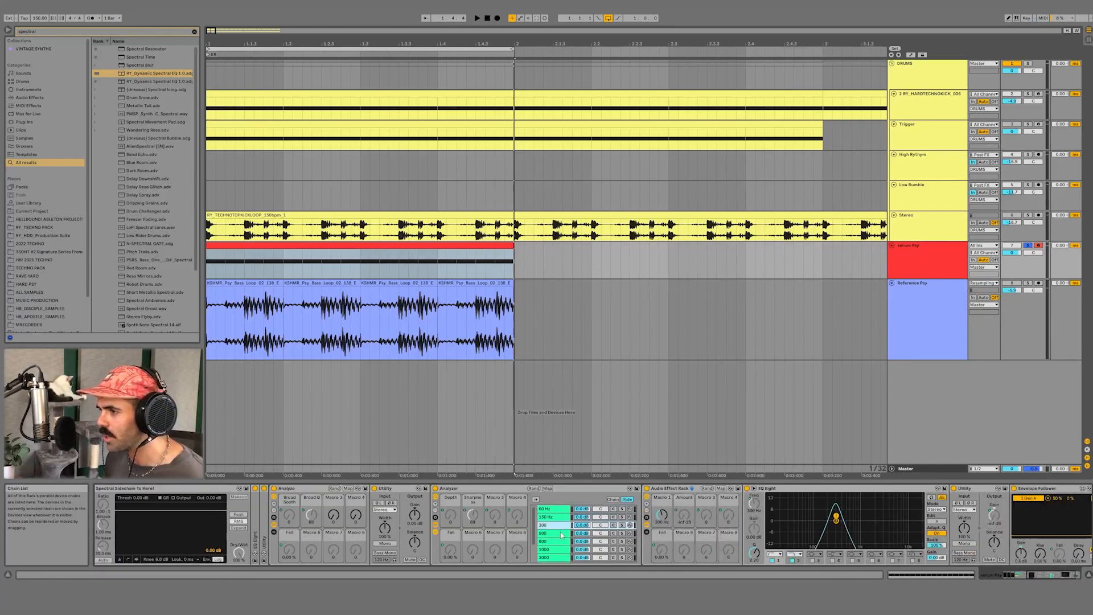
left_click(559, 534)
left_click(560, 541)
left_click(560, 550)
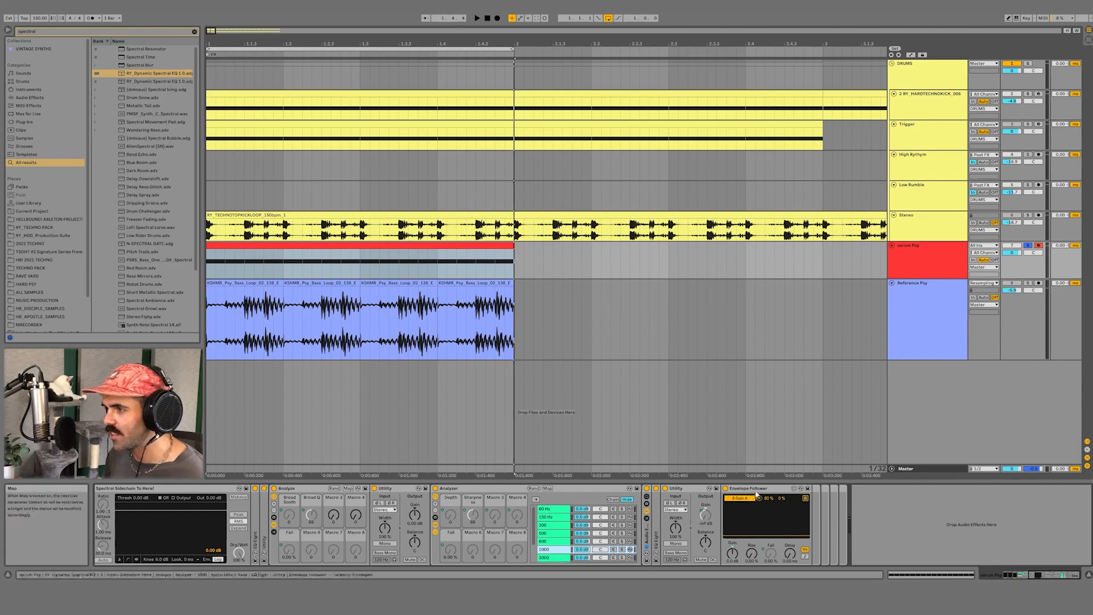
left_click(647, 517)
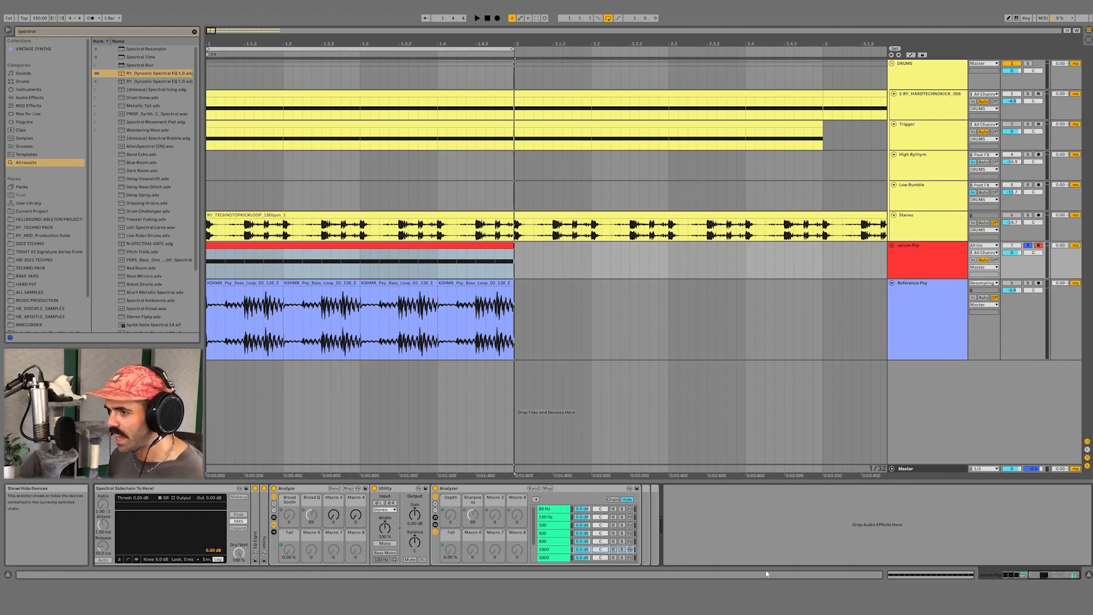
left_click(981, 580)
left_click(399, 509)
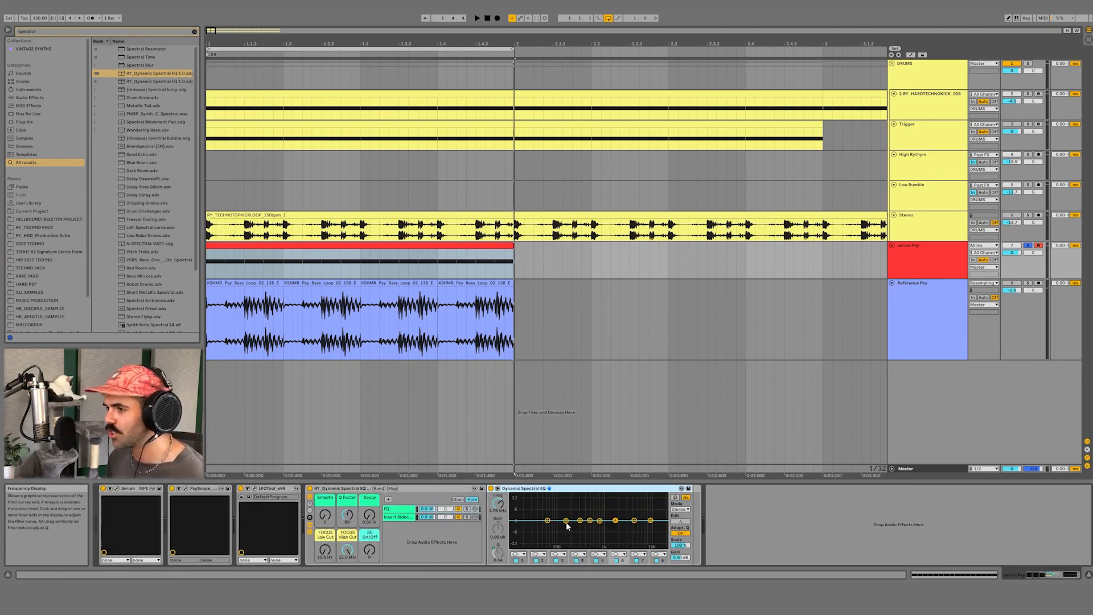
key("space")
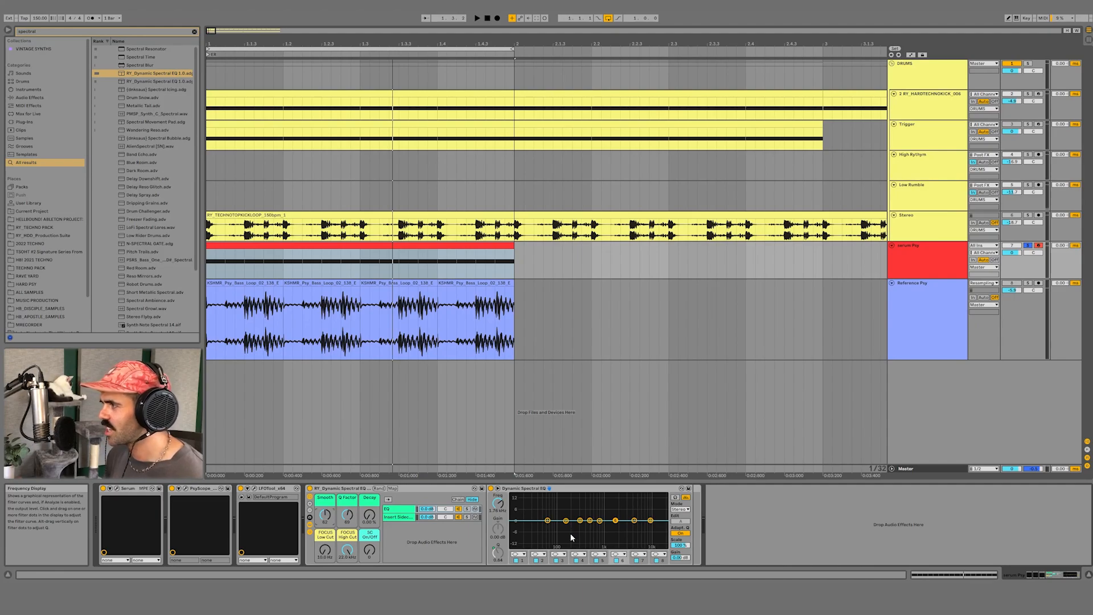
Switch to Chrome, search for "oek sound soothe", view the oeksound soothe2 product page, and return to Ableton Live
mouse_move(660, 603)
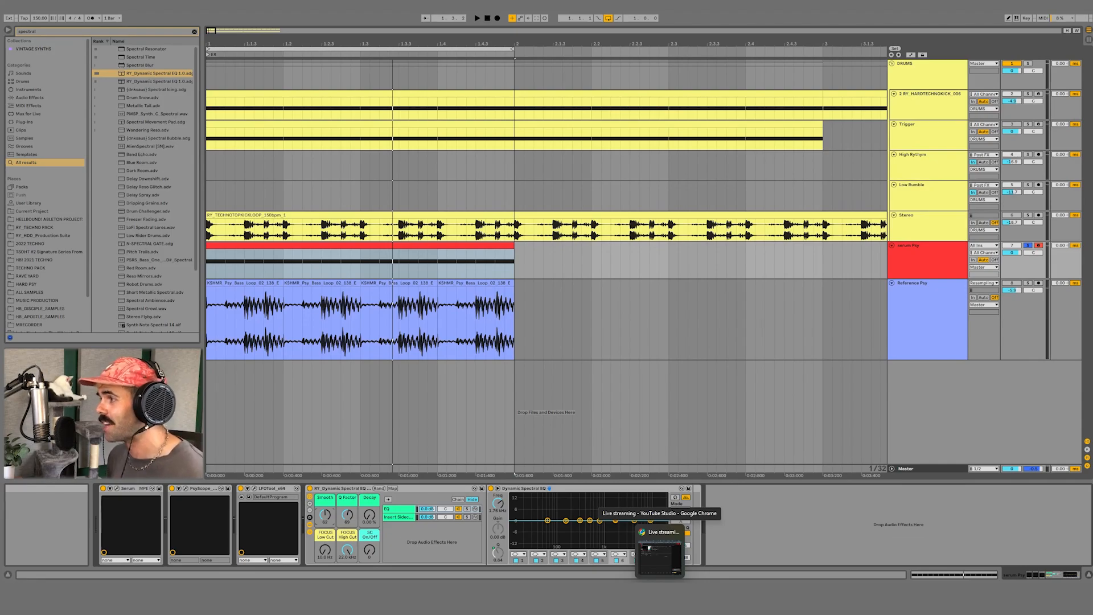
left_click(659, 549)
type("oek sound so")
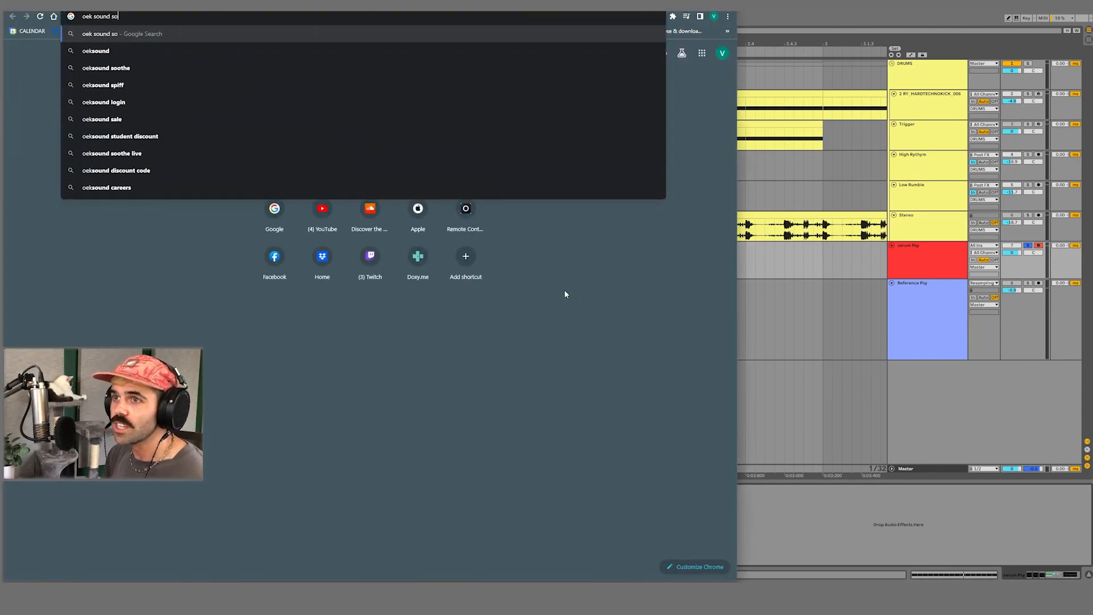
type("othe")
key("Return")
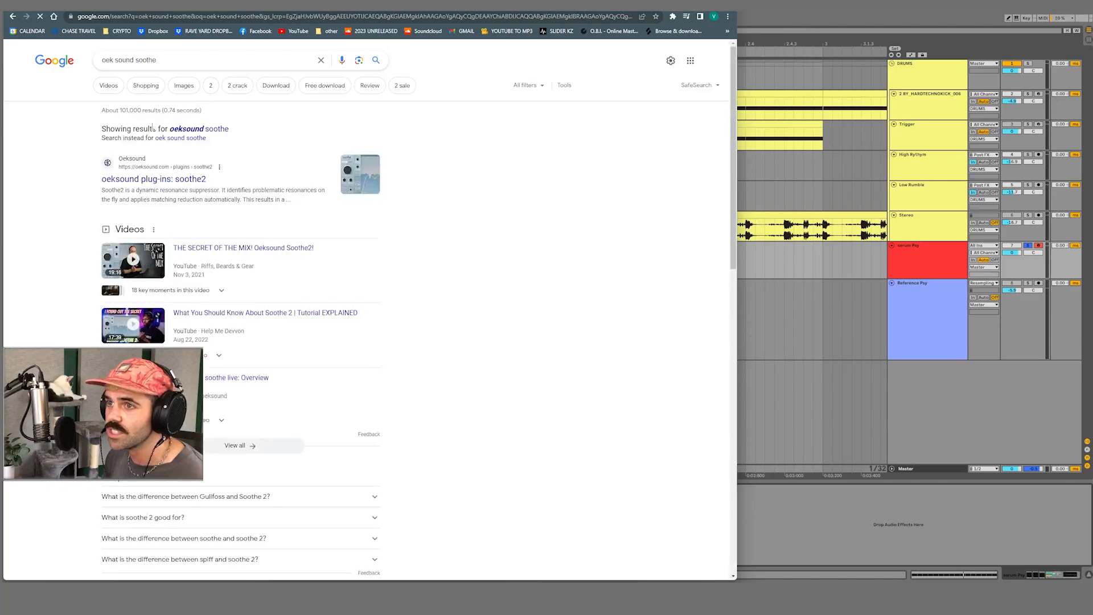
left_click(153, 179)
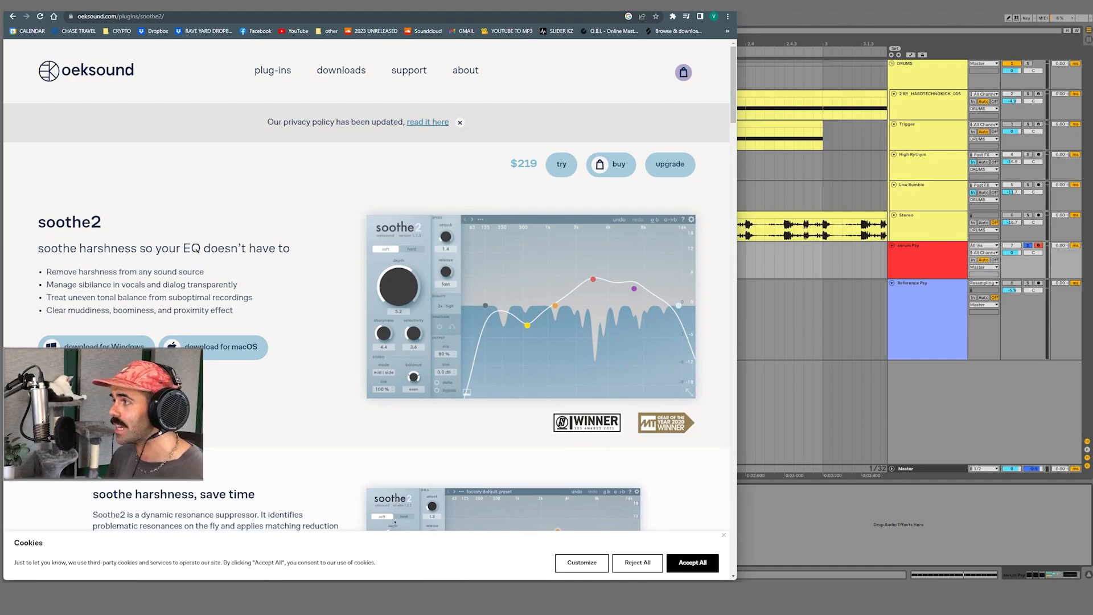
key("alt+Tab")
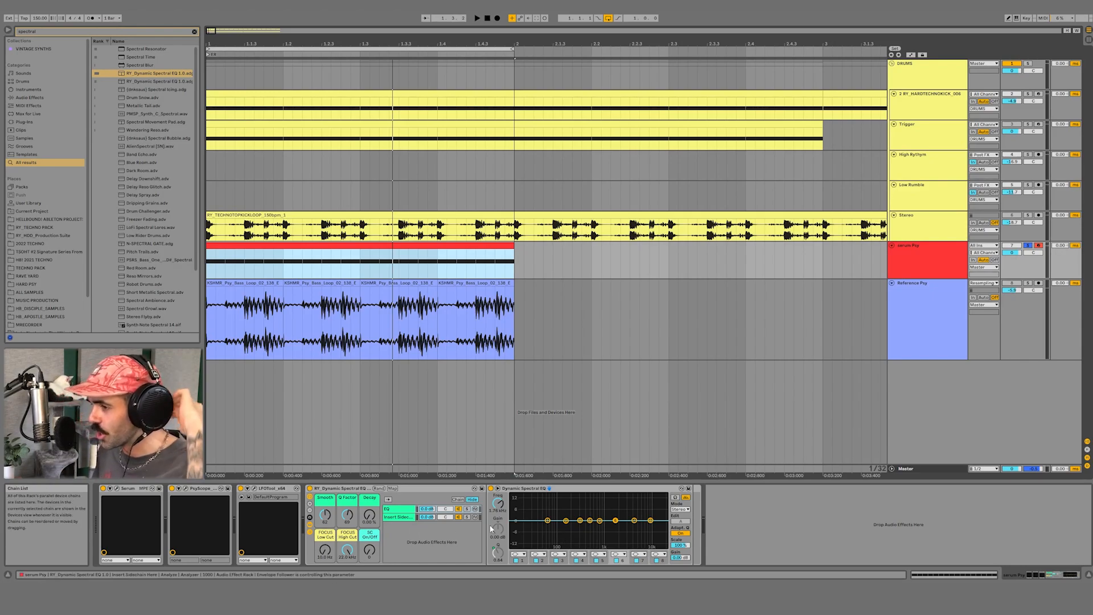
Audition the serum Psy loop with the rack's Smooth macro lowered to 0
left_click(933, 277)
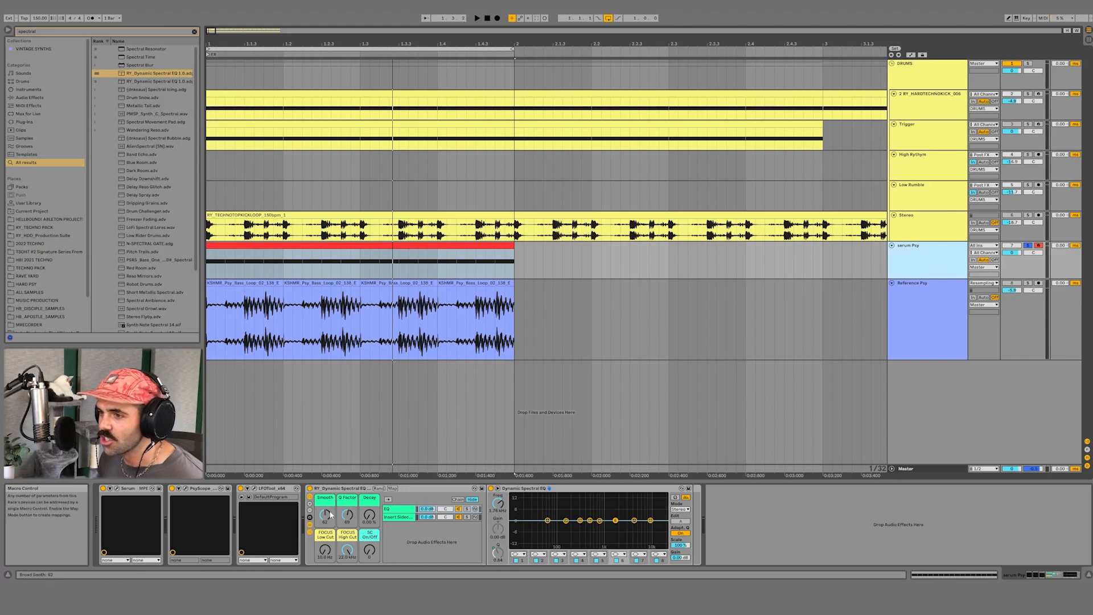
left_click_drag(325, 514, 325, 504)
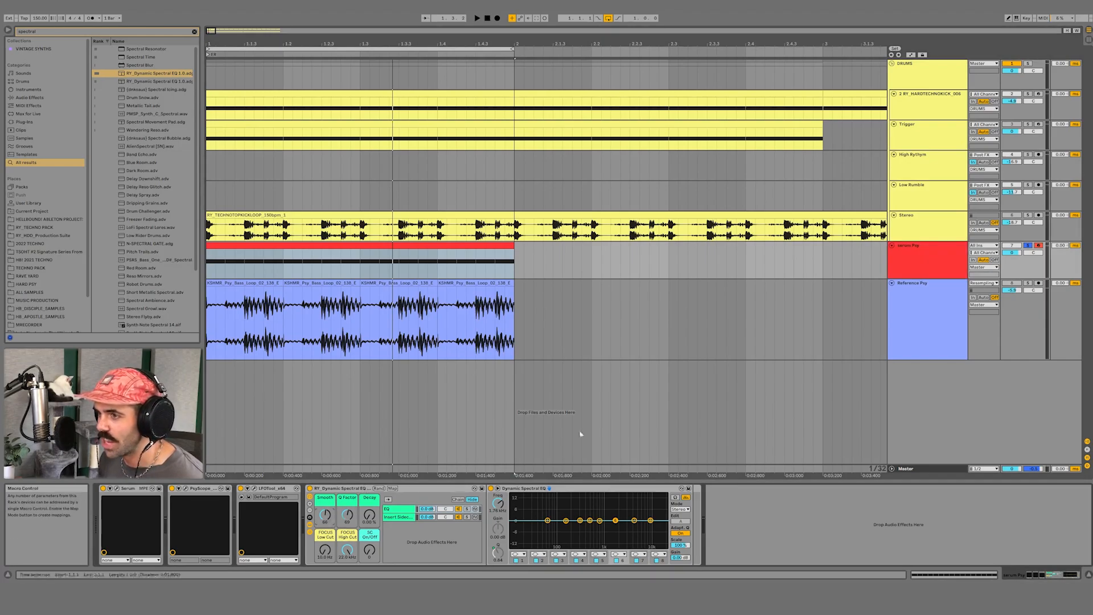
key("space")
mouse_move(333, 521)
left_mouse_down()
mouse_move(333, 509)
mouse_move(325, 529)
left_mouse_up()
key("space")
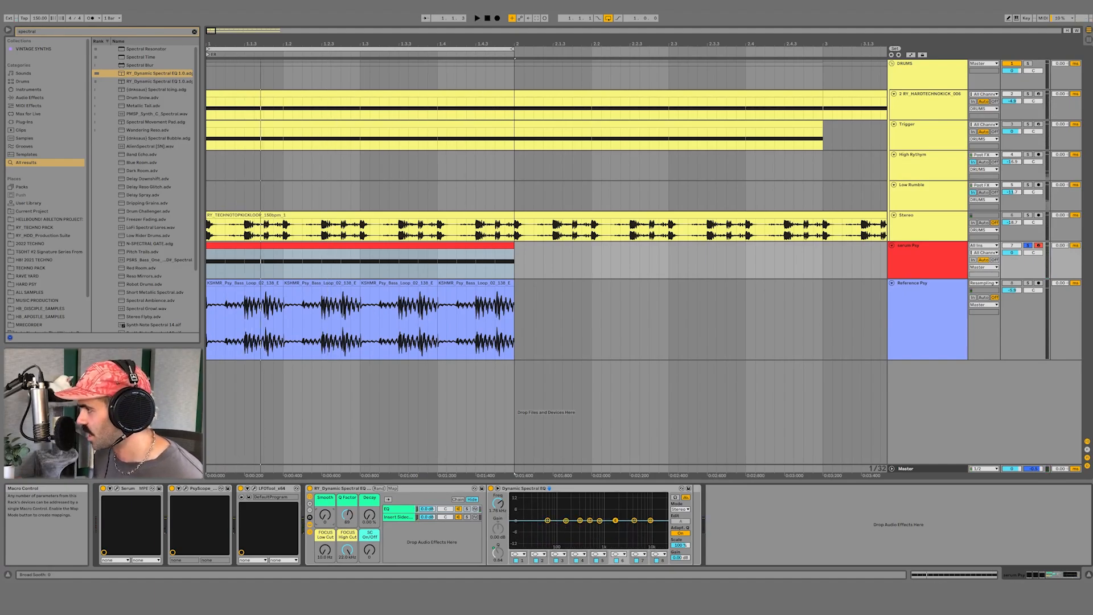
Raise the Smooth macro to its maximum during playback and lower the Q Factor macro to its minimum
key("space")
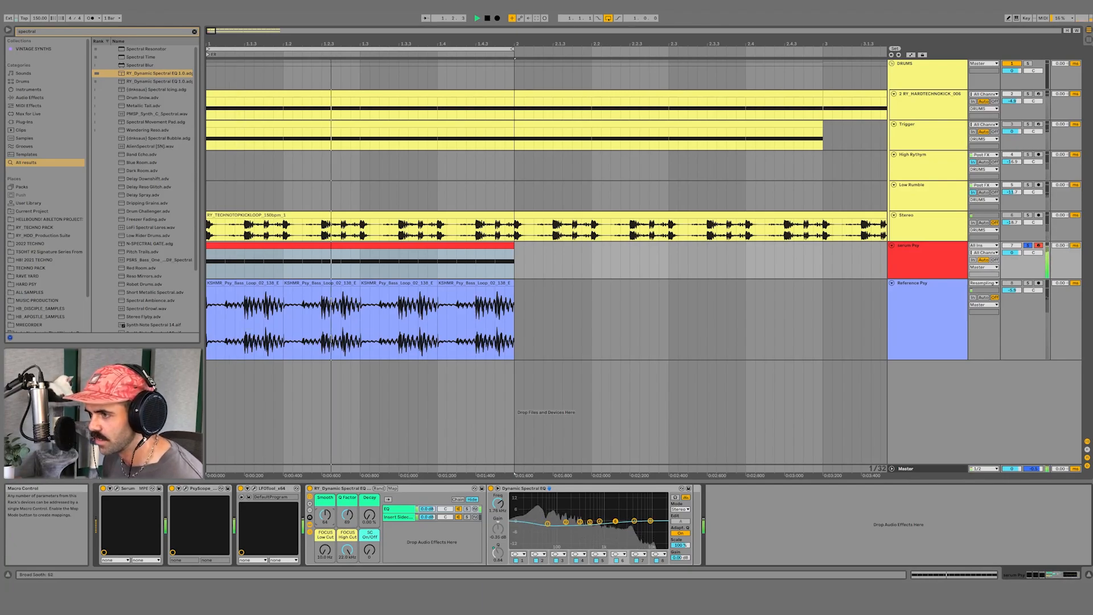
left_click_drag(325, 520, 354, 550)
key("space")
key("space")
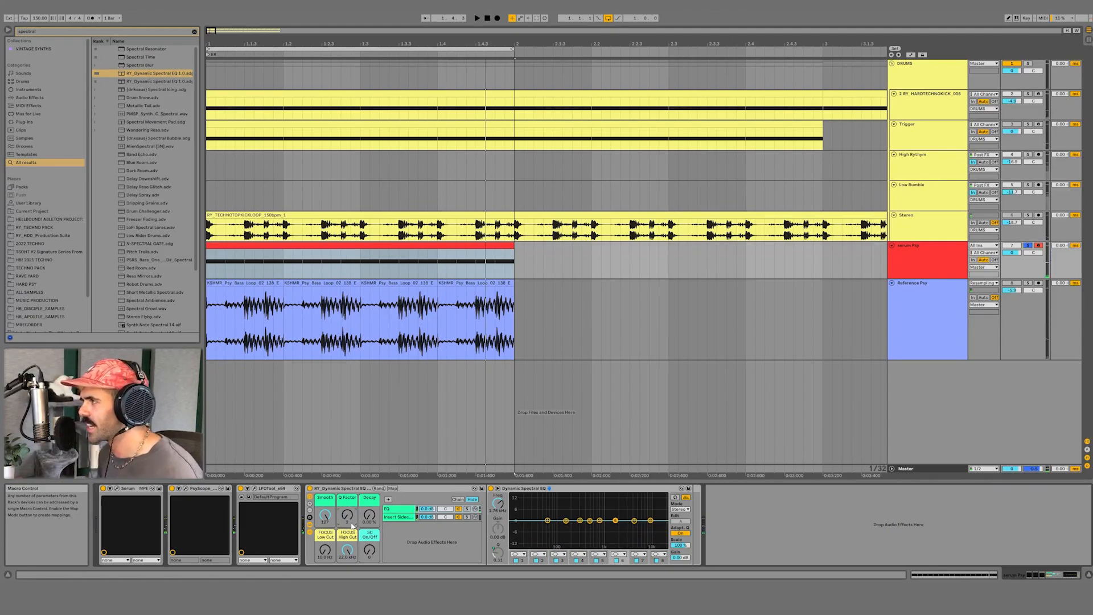
Raise the Q Factor macro and set the Decay macro to about 74 % while auditioning the loop
mouse_move(352, 526)
left_mouse_down()
mouse_move(371, 490)
mouse_move(347, 504)
mouse_move(371, 524)
left_mouse_up()
key("space")
key("space")
key("space")
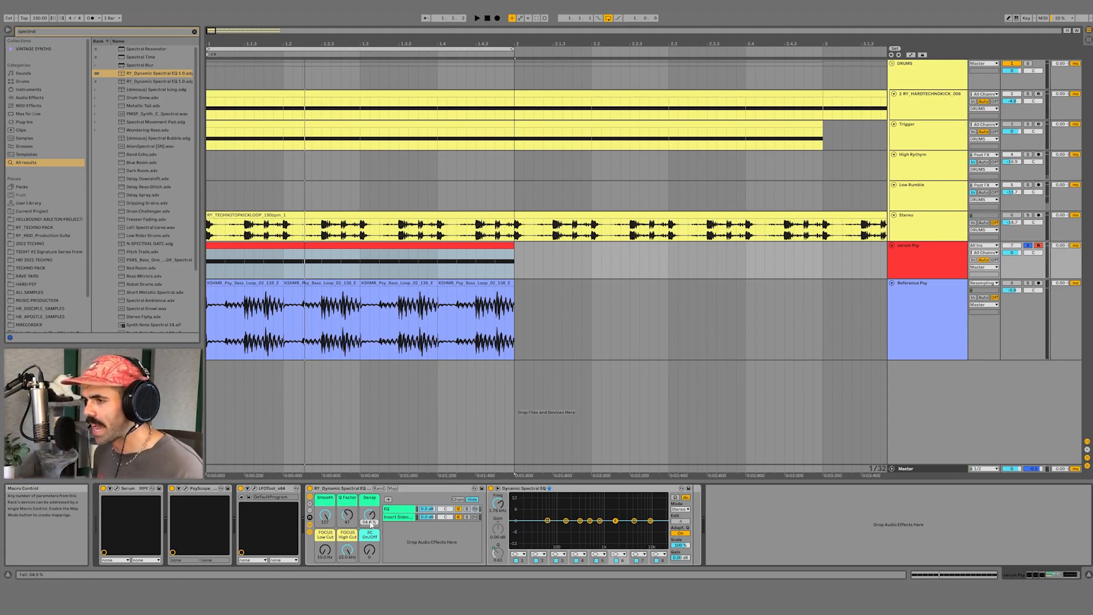
left_click_drag(374, 524, 347, 513)
key("space")
key("space")
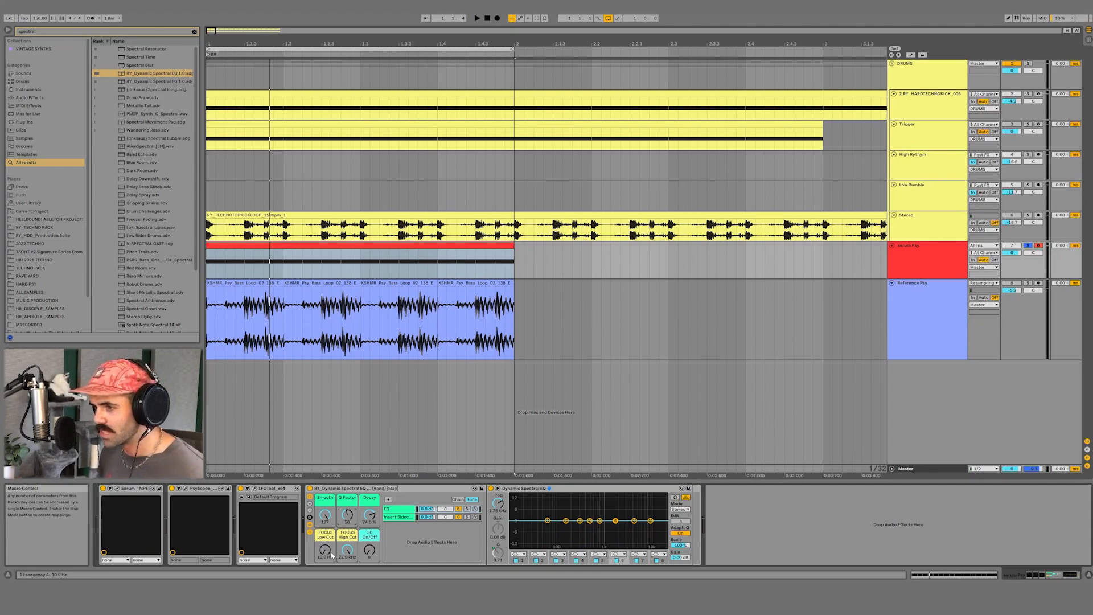
Audition the loop with the FOCUS Low Cut macro raised to about 1.2 kHz
key("space")
left_click_drag(332, 555, 325, 538)
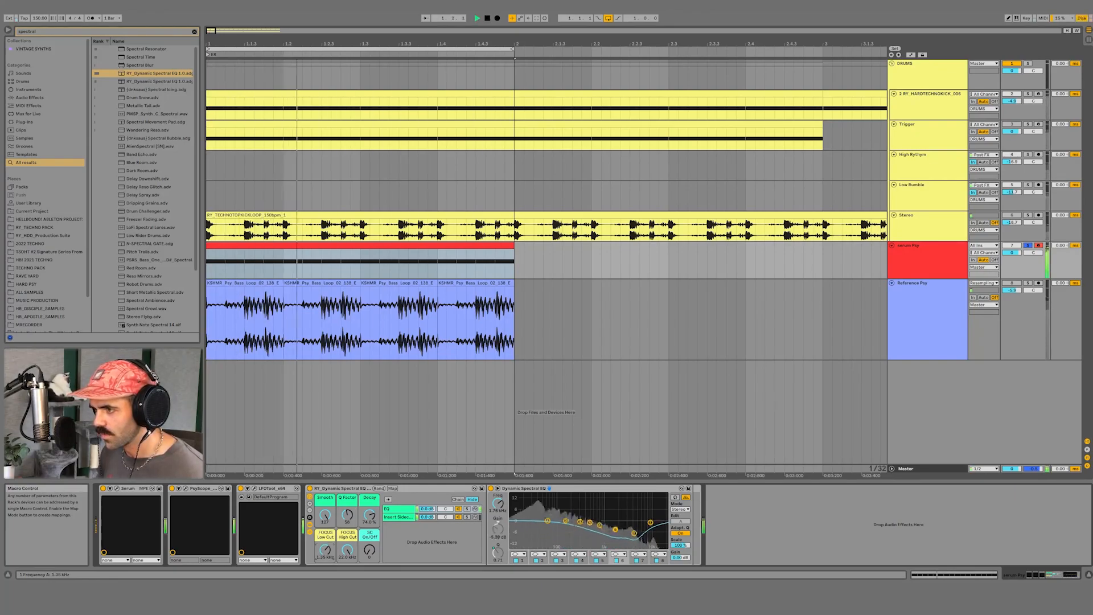
key("space")
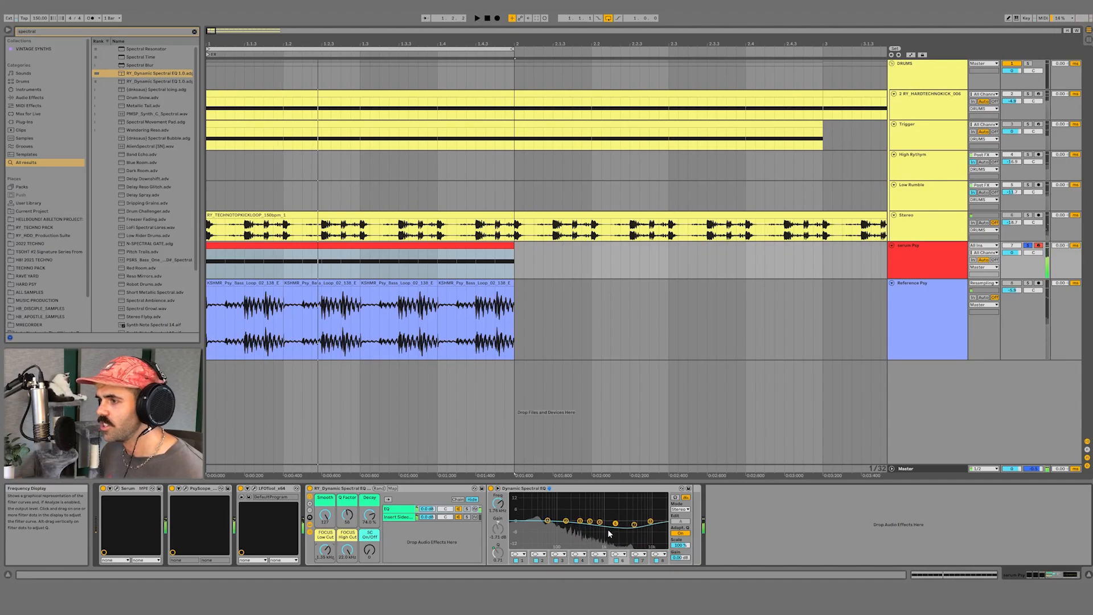
key("space")
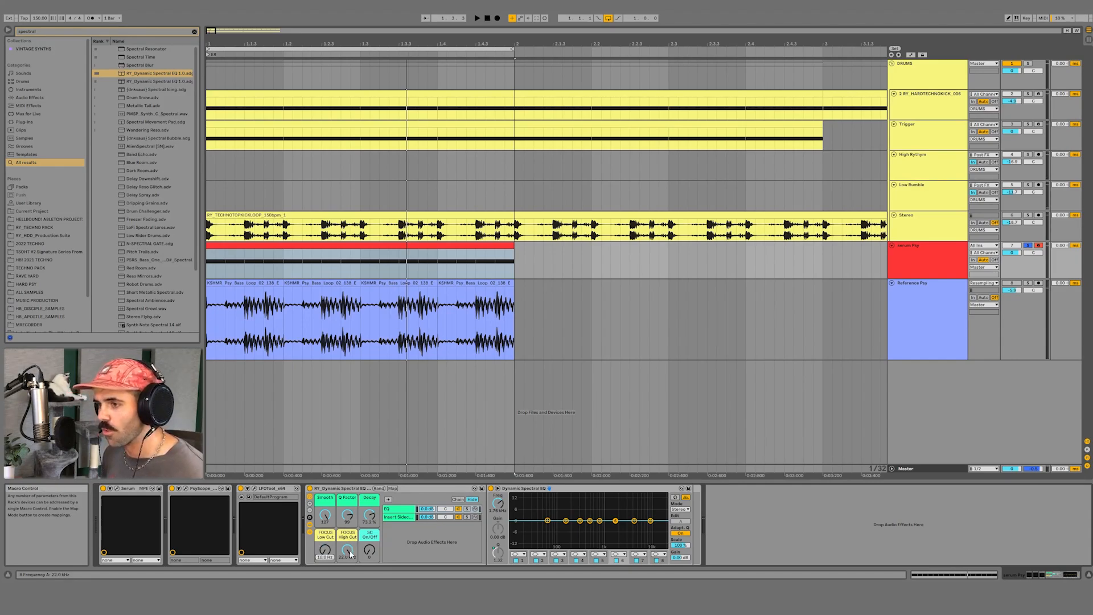
Audition the loop with the FOCUS High Cut macro lowered, and raise the macro back up
key("space")
left_click_drag(348, 549, 348, 575)
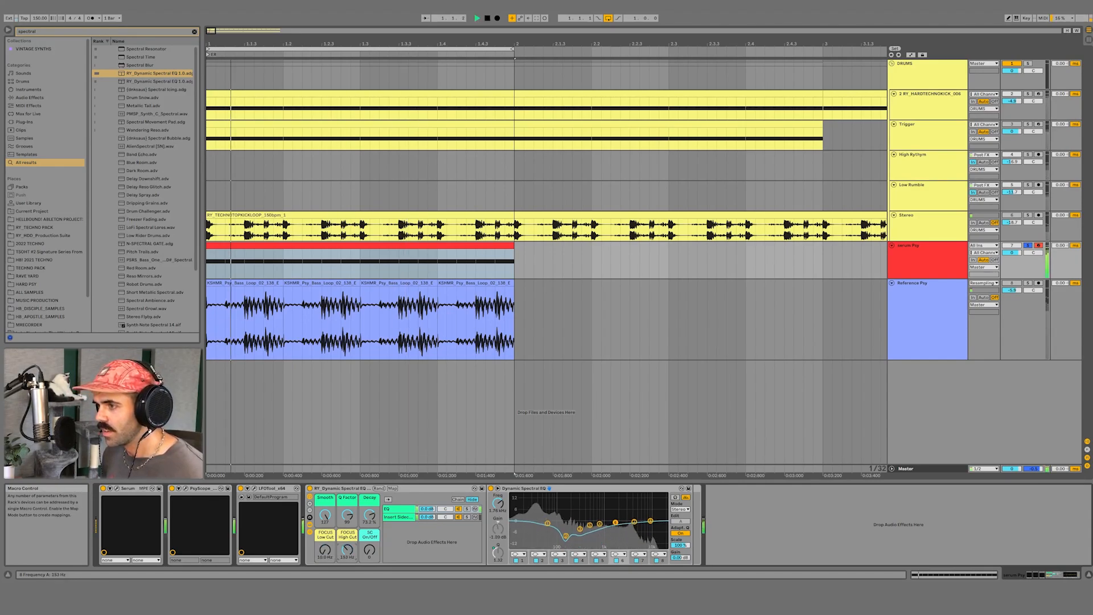
key("space")
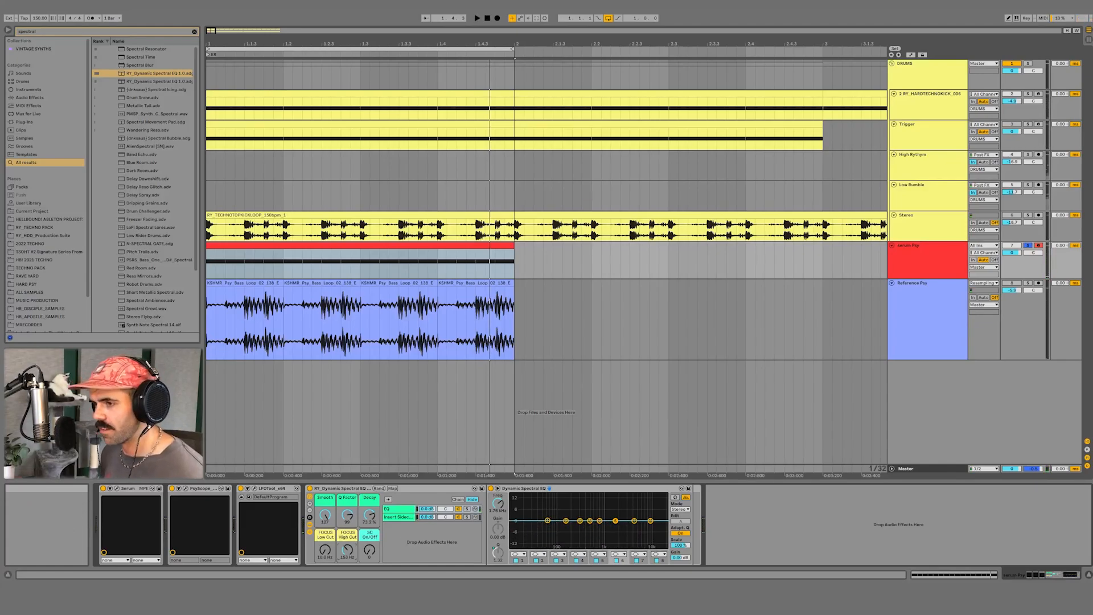
left_click_drag(347, 561, 347, 535)
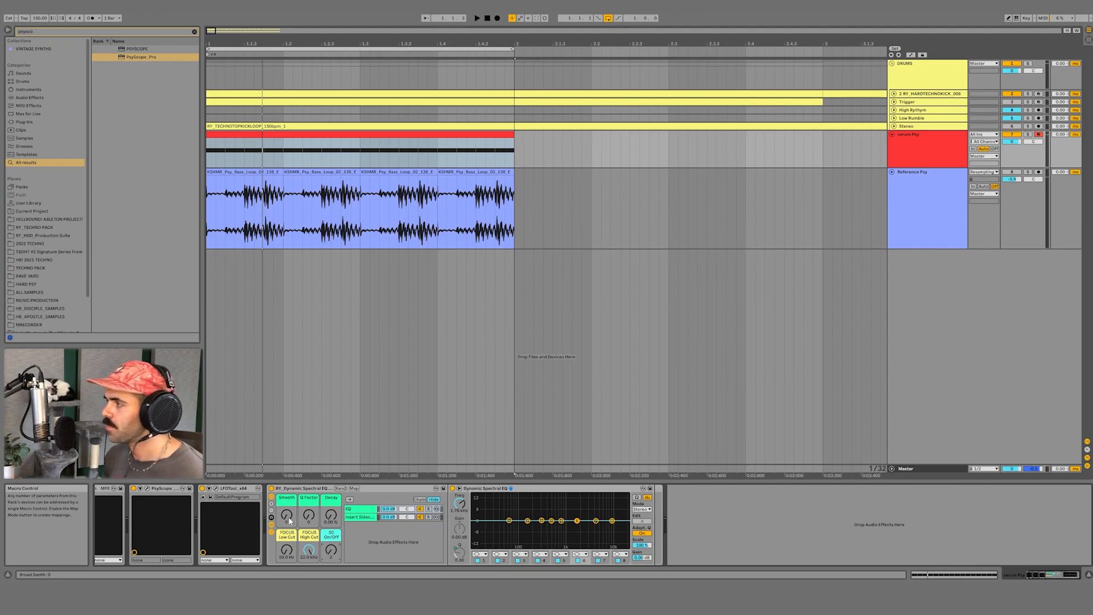
Audition the loop with the Smooth macro at 127, and switch on the sidechain with SC On/Off at 127
key("space")
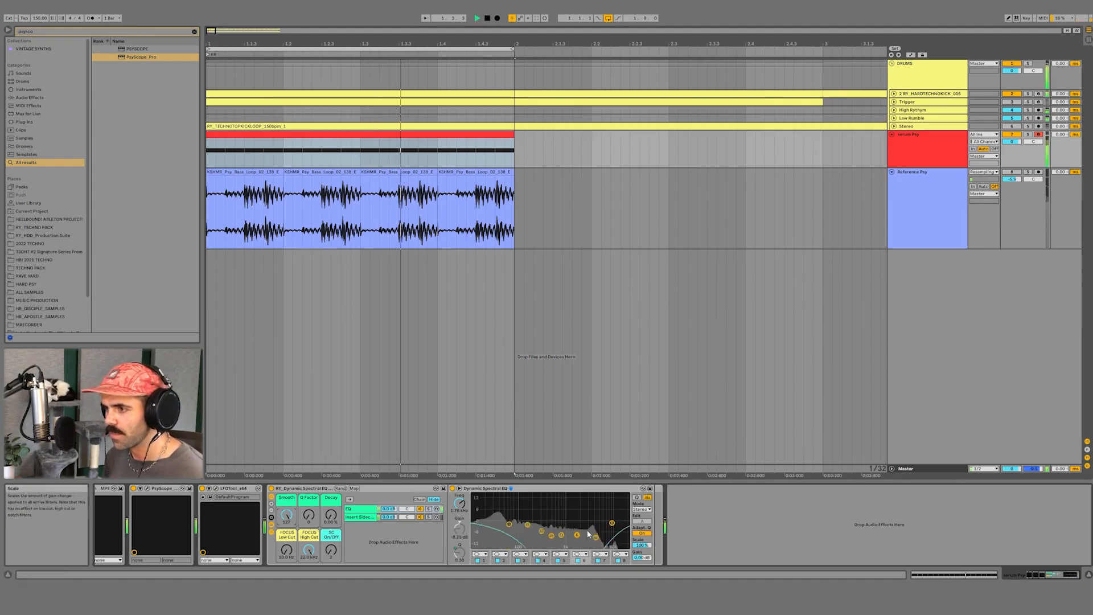
key("space")
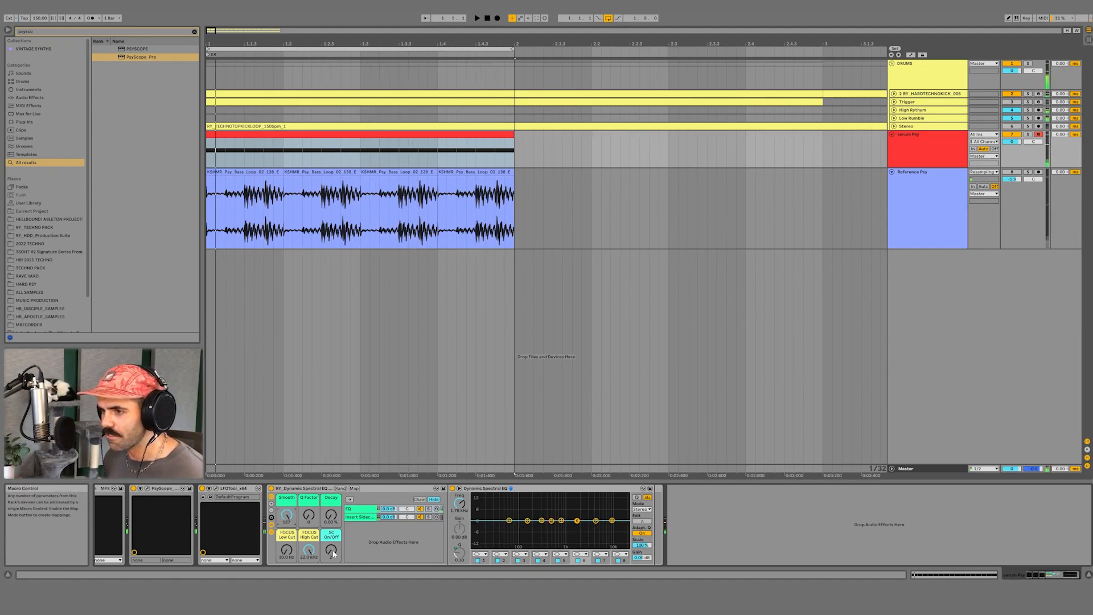
key("space")
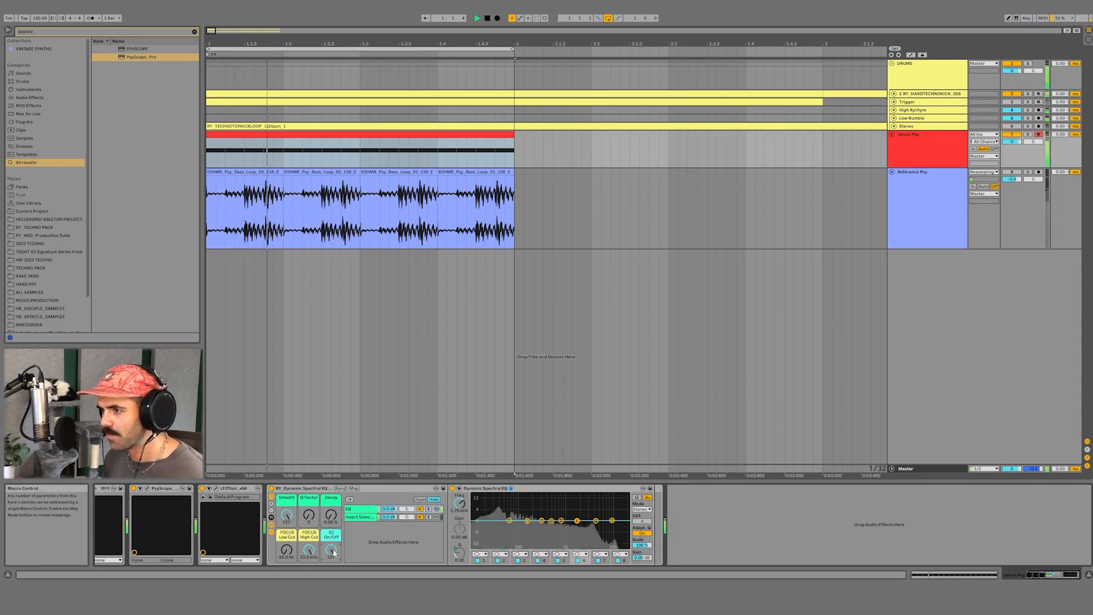
key("space")
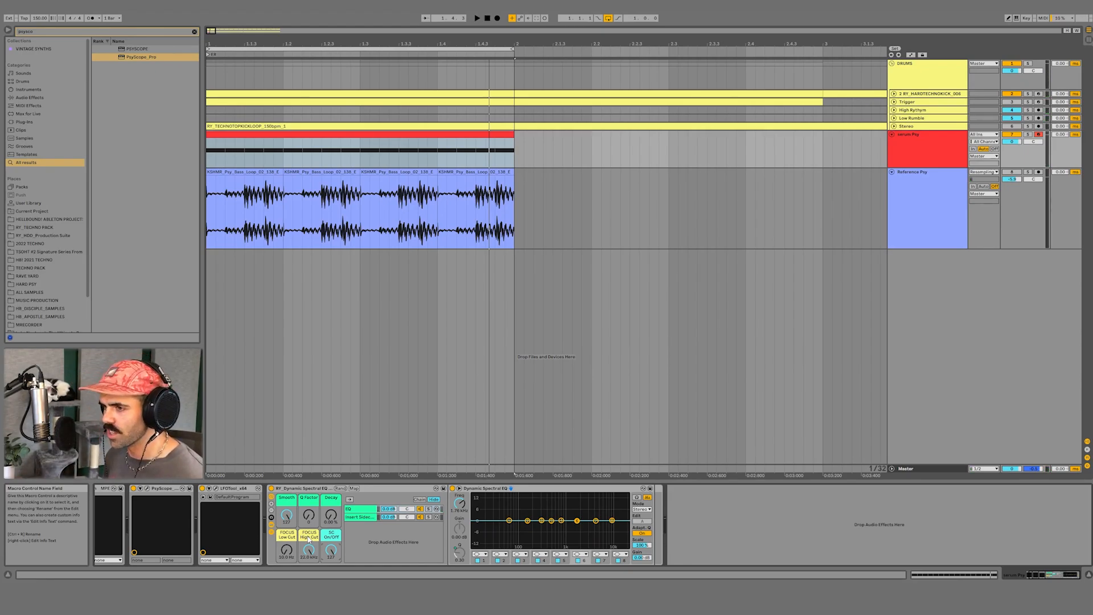
Route the RY_HARDTECHNOKICK_006 track into the rack's sidechain chain as the compressor's external input and play the loop briefly
left_click(361, 517)
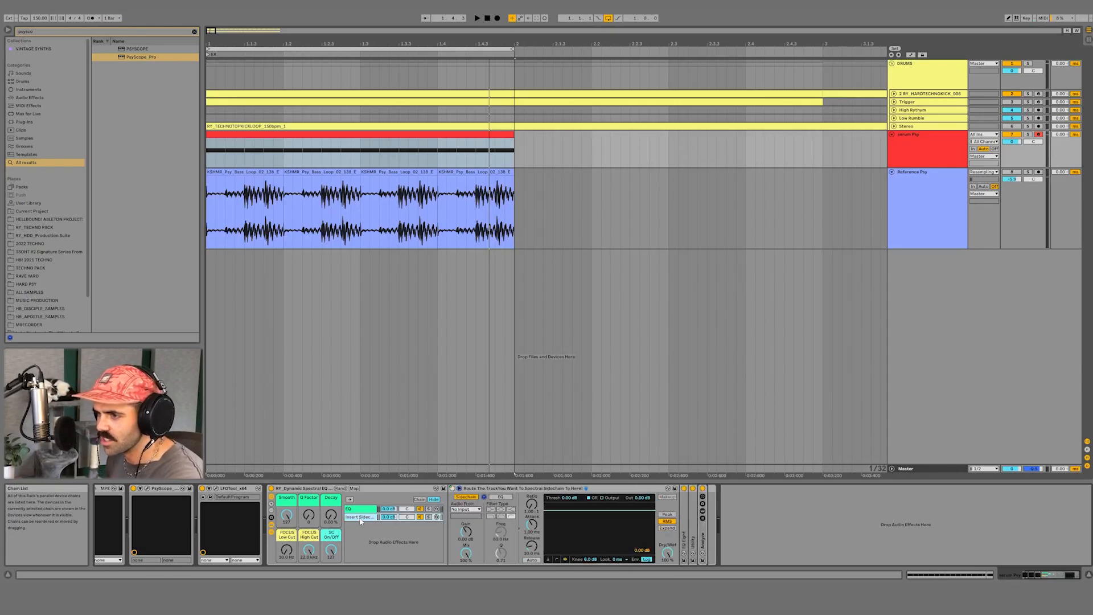
left_click(466, 510)
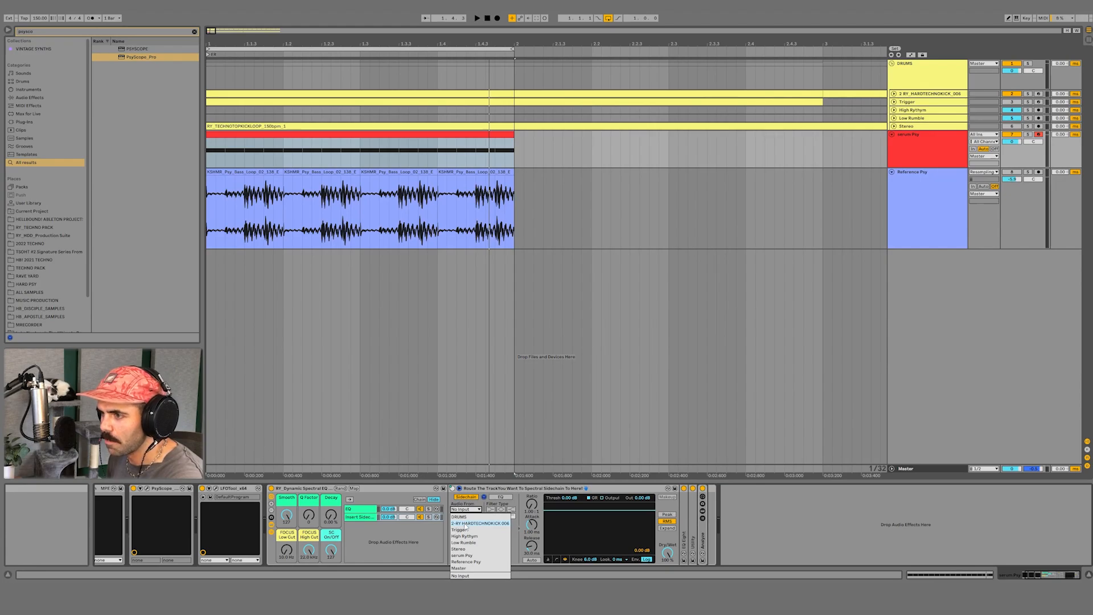
left_click(466, 524)
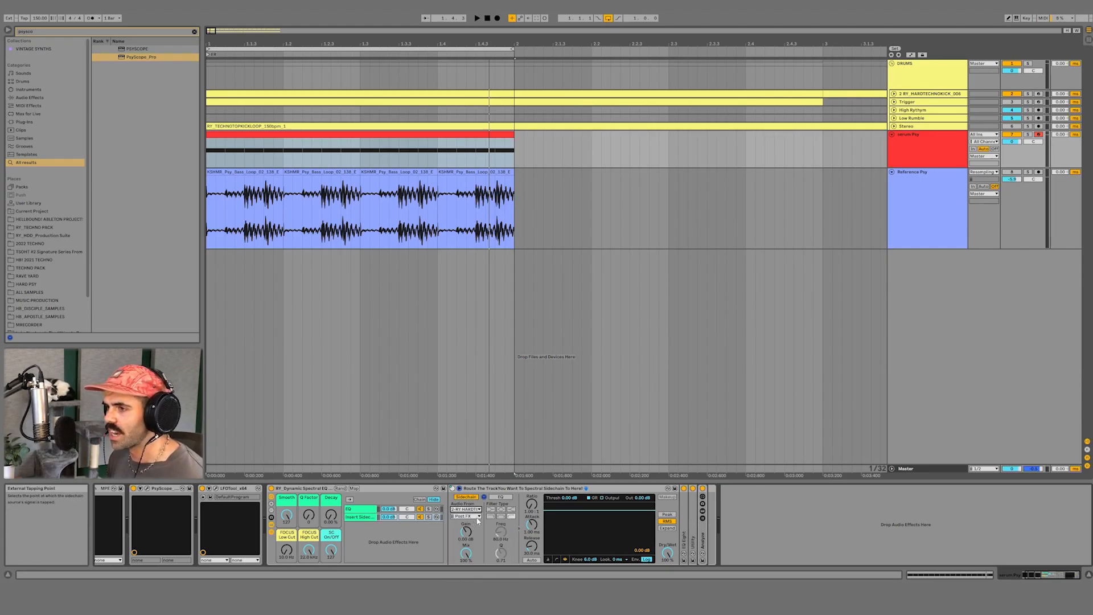
key("space")
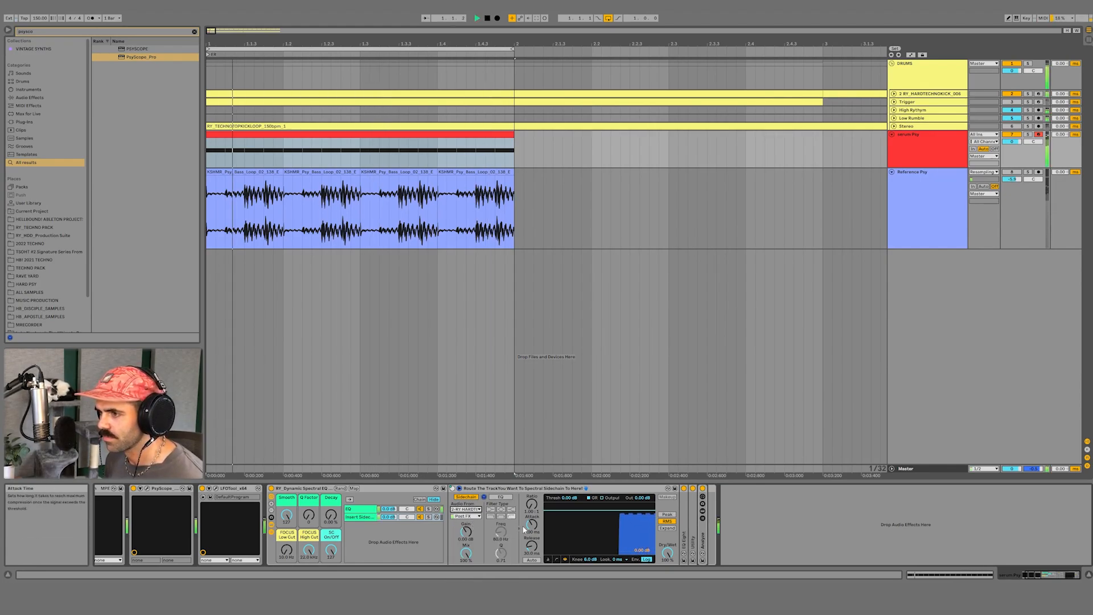
key("space")
Examine the devices in the rack's sidechain chain, return to the EQ chain, and play the loop
left_click(360, 508)
left_click(368, 517)
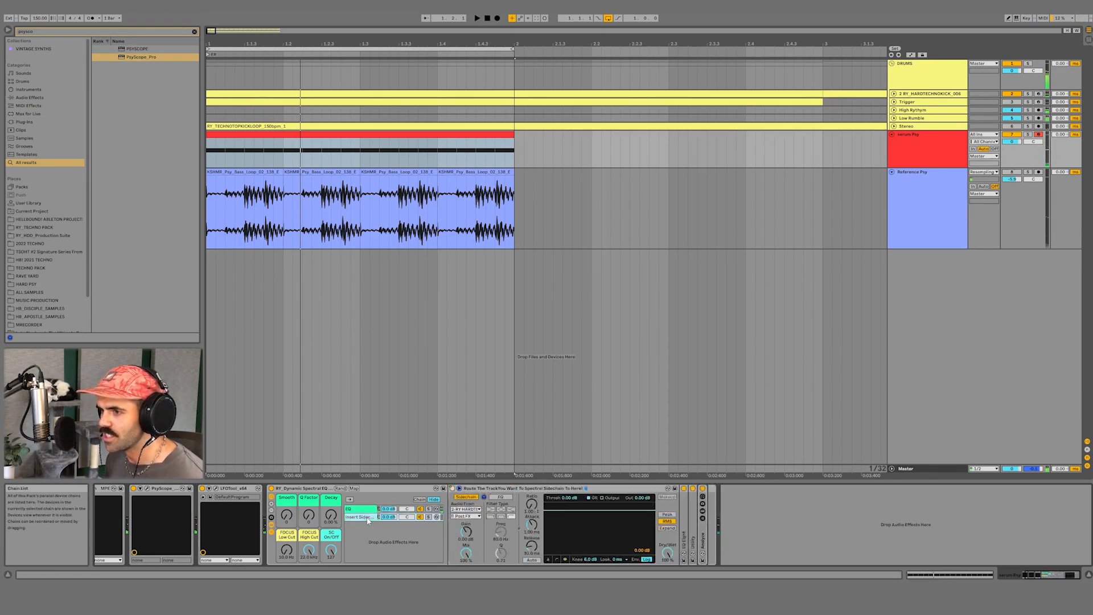
left_click(517, 490)
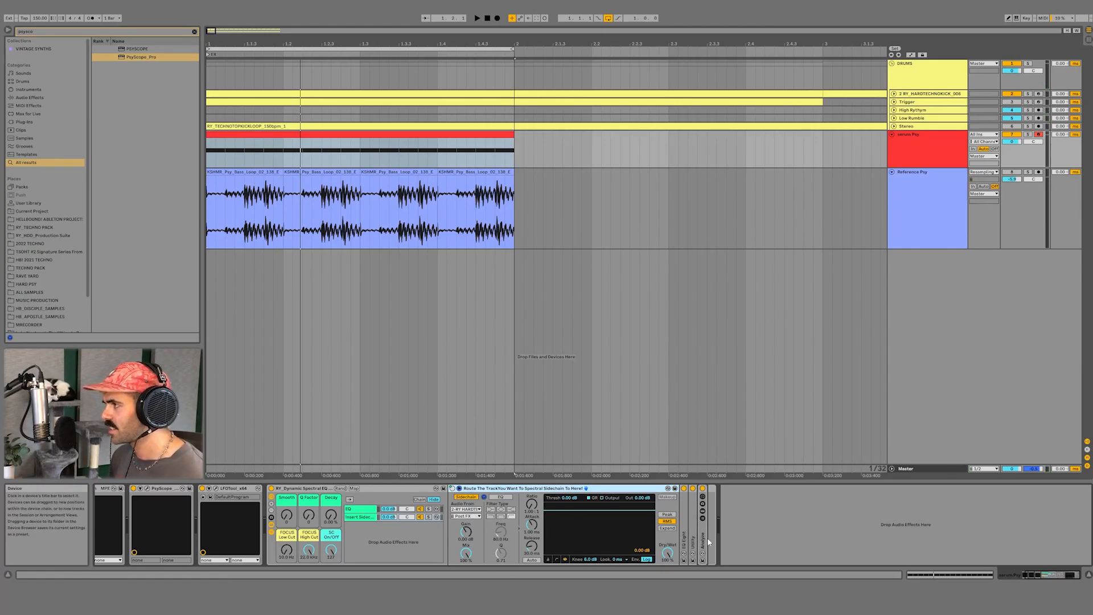
left_click(359, 508)
key("space")
key("space")
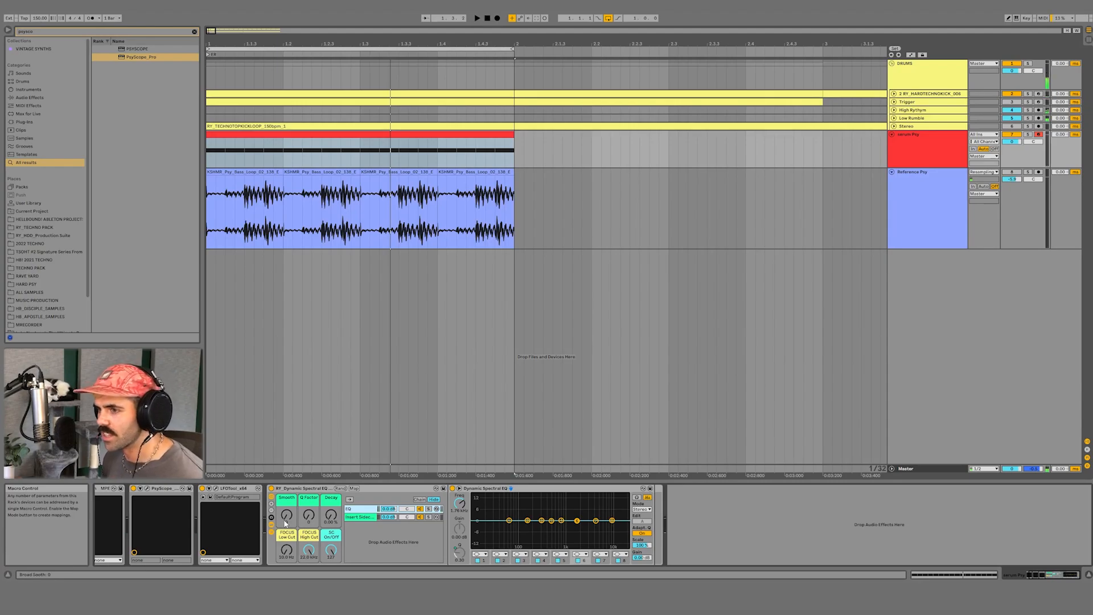
Raise the Smooth macro during playback and compare the sidechained loop with the kick track deactivated and reactivated
key("space")
left_click_drag(286, 523, 286, 486)
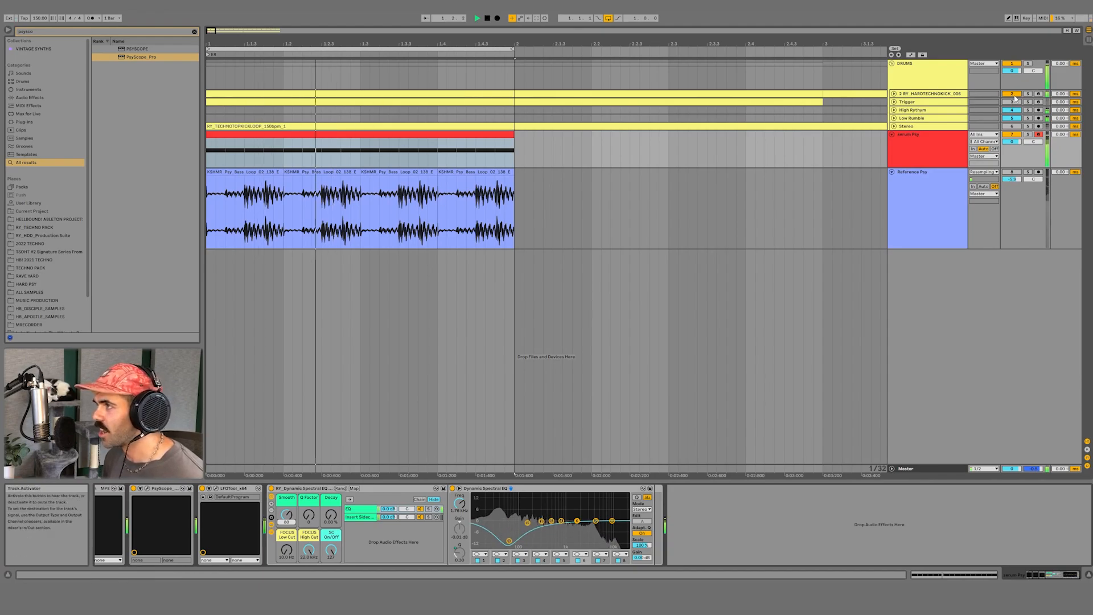
left_click_drag(1009, 97, 1009, 119)
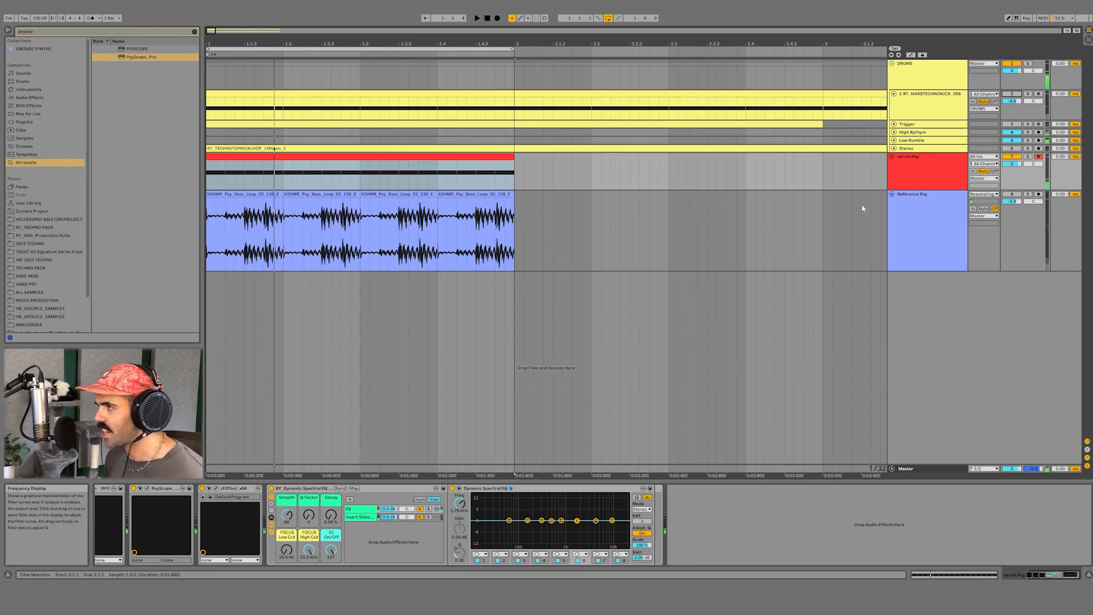
left_click(1011, 94)
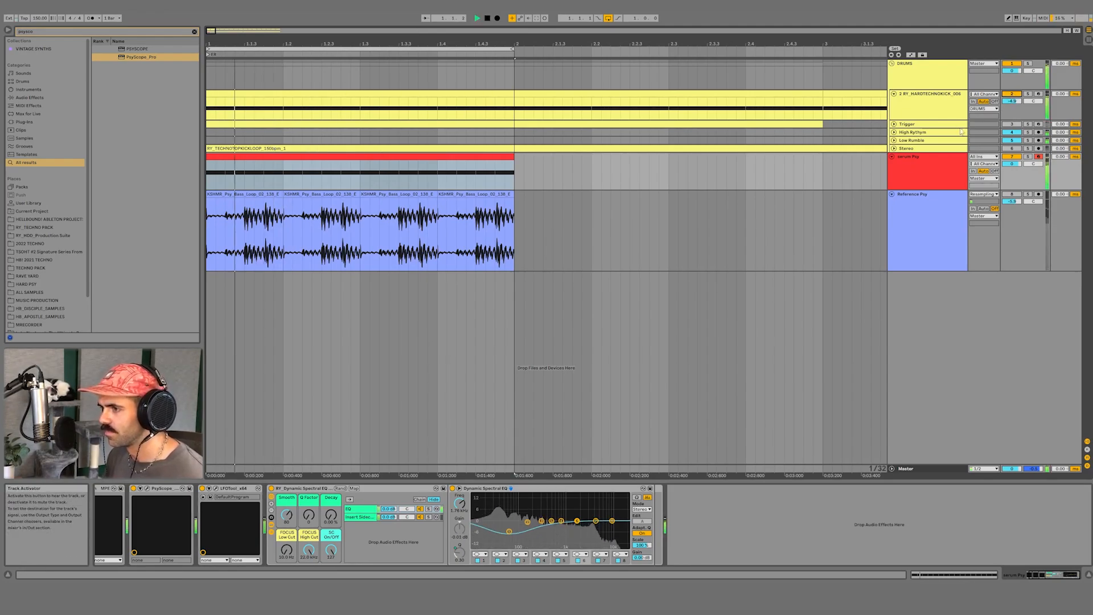
key("space")
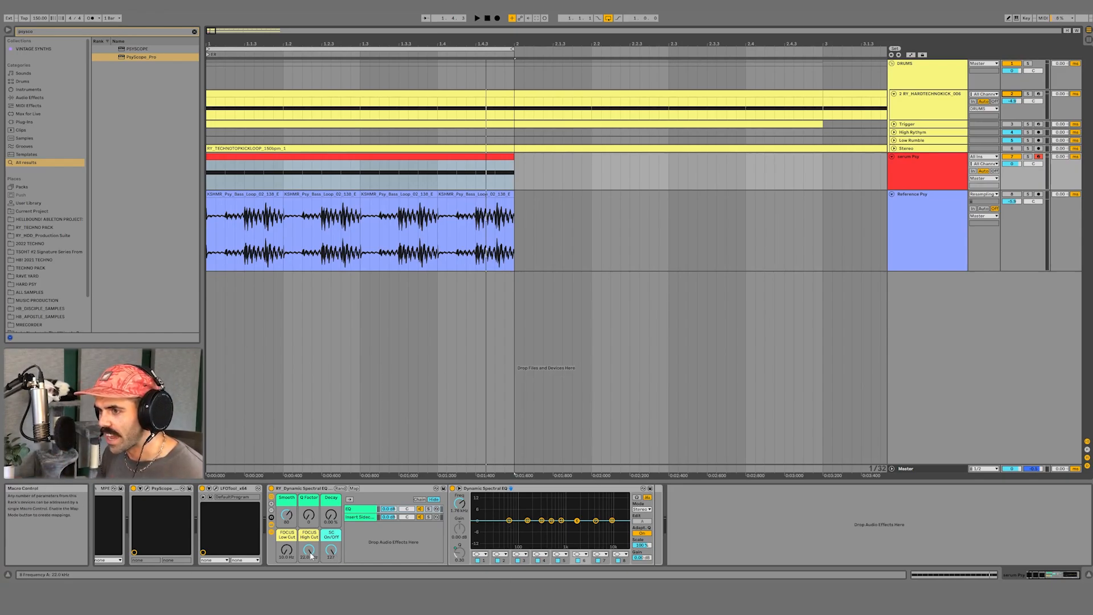
Lower the FOCUS High Cut macro and shift the spectral EQ's low bands, placing the fourth at about 178 Hz
key("space")
left_click_drag(311, 555, 311, 582)
key("space")
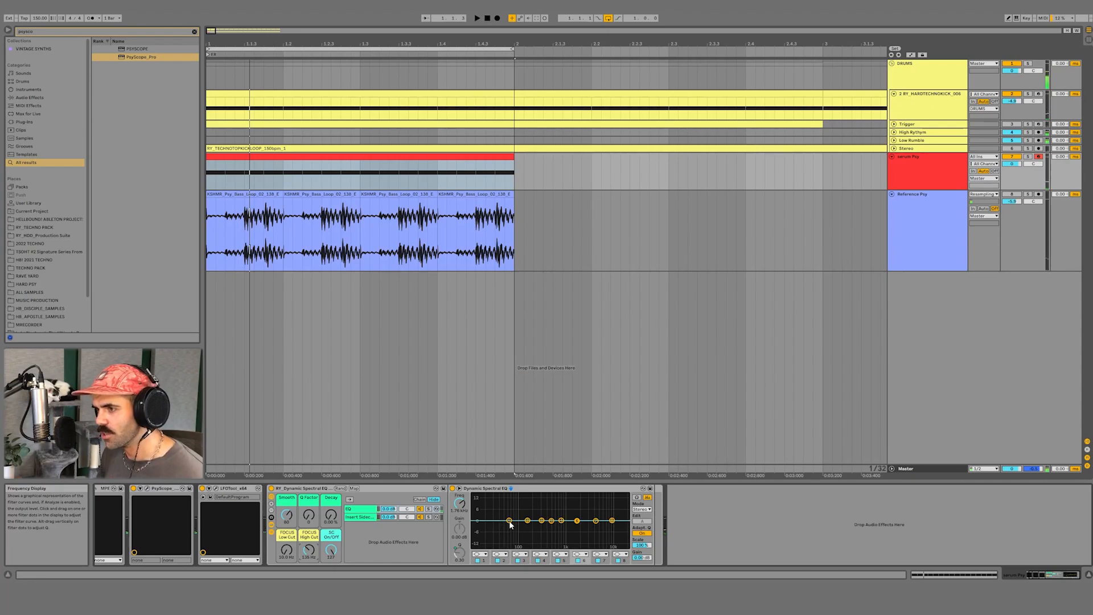
left_click_drag(509, 521, 530, 520)
Raise Q Factor to about 27 and Smooth to about 114 during playback, and compare with the rack bypassed and re-enabled
key("space")
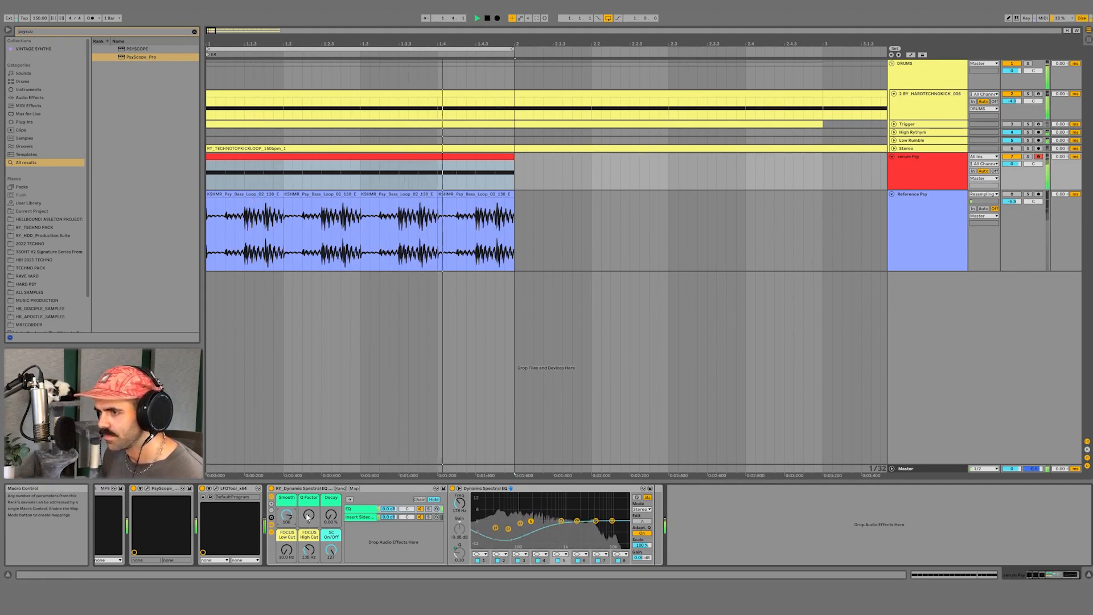
left_click_drag(309, 522, 290, 524)
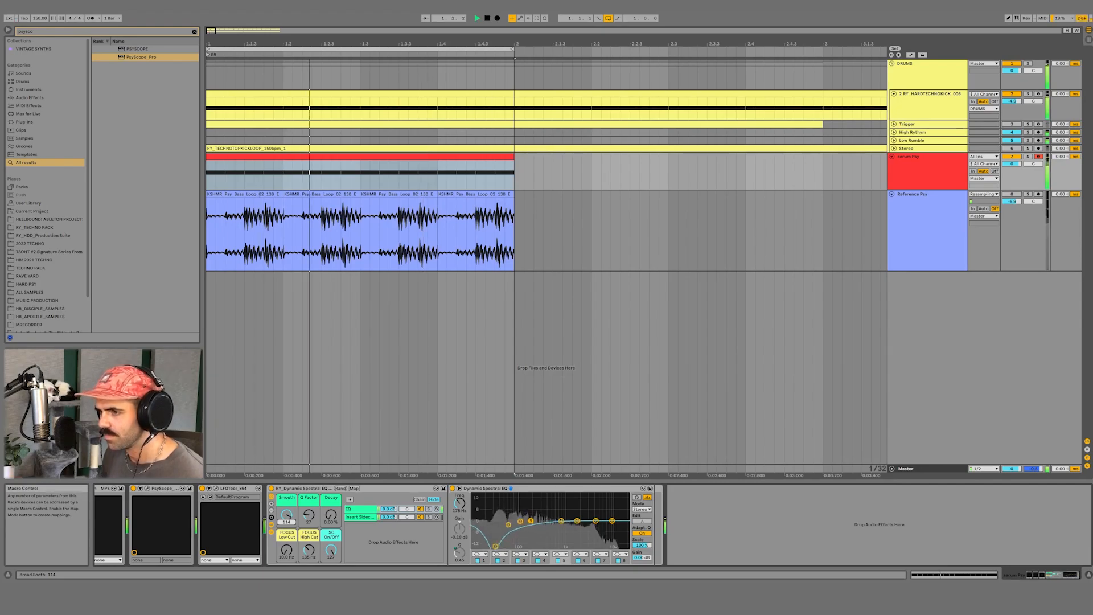
left_click(271, 488)
left_click(272, 488)
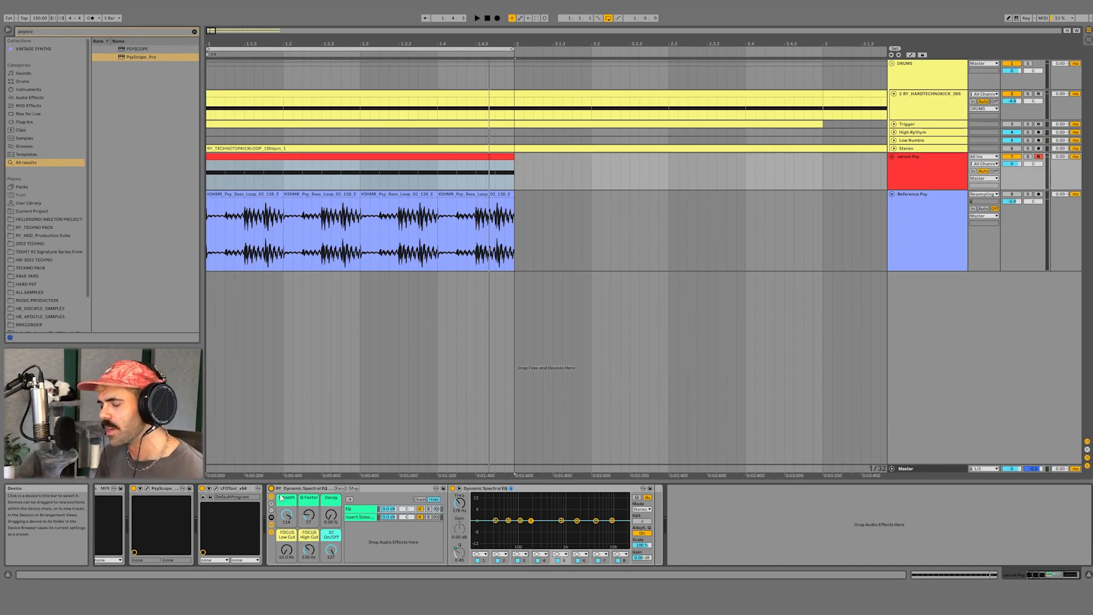
Switch to Chrome and open the Dynamic Spectral EQ product page among the Ableton Racks on raveyardsounds.com
key("alt+Tab")
key("ctrl+t")
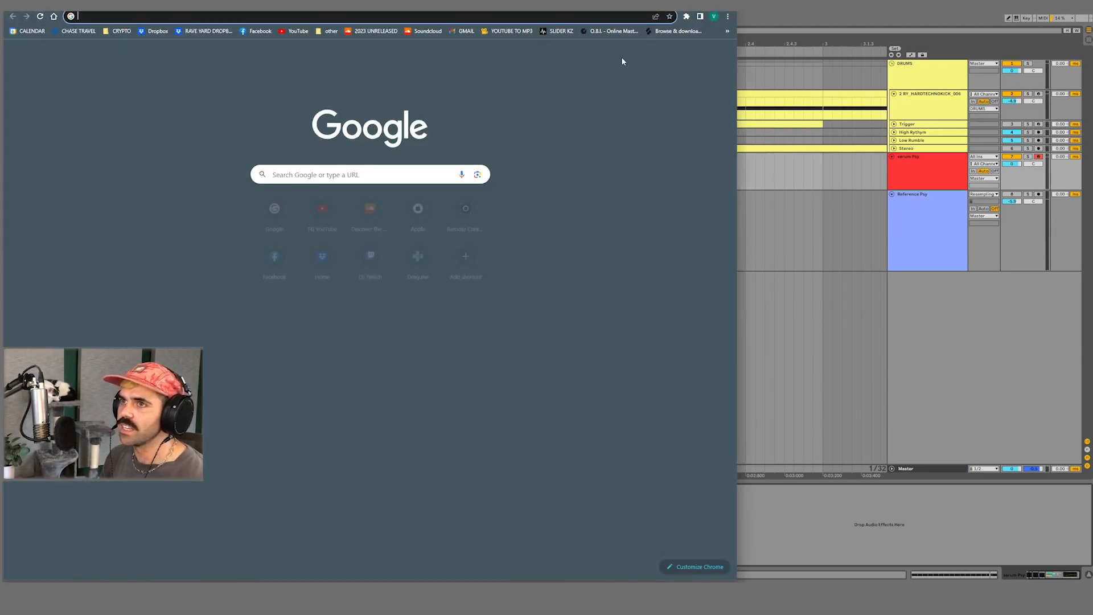
type("rave")
key("Return")
left_click(345, 87)
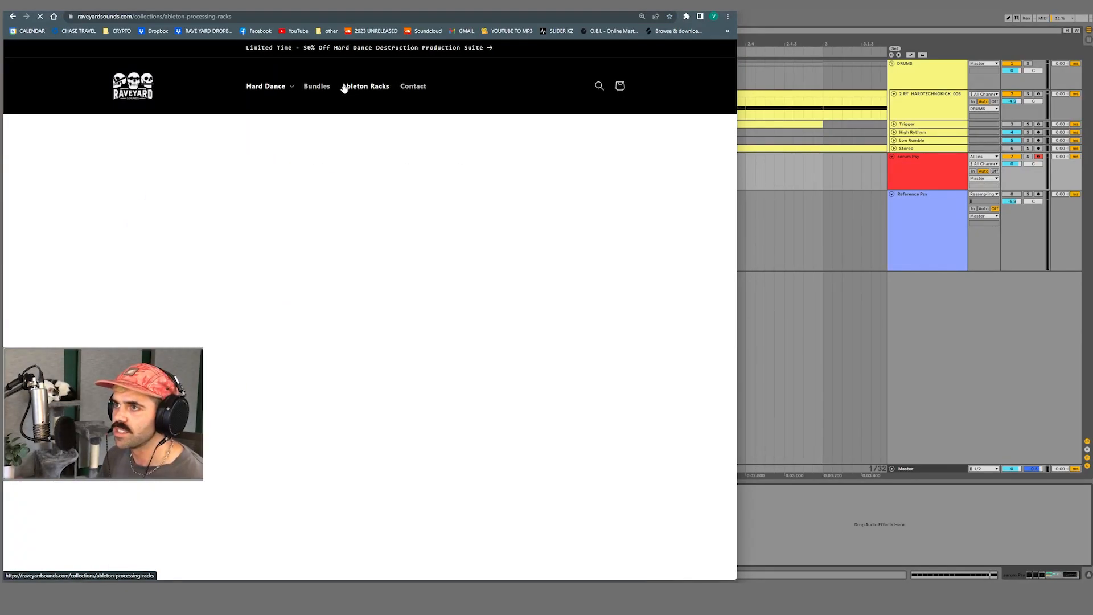
left_click(216, 307)
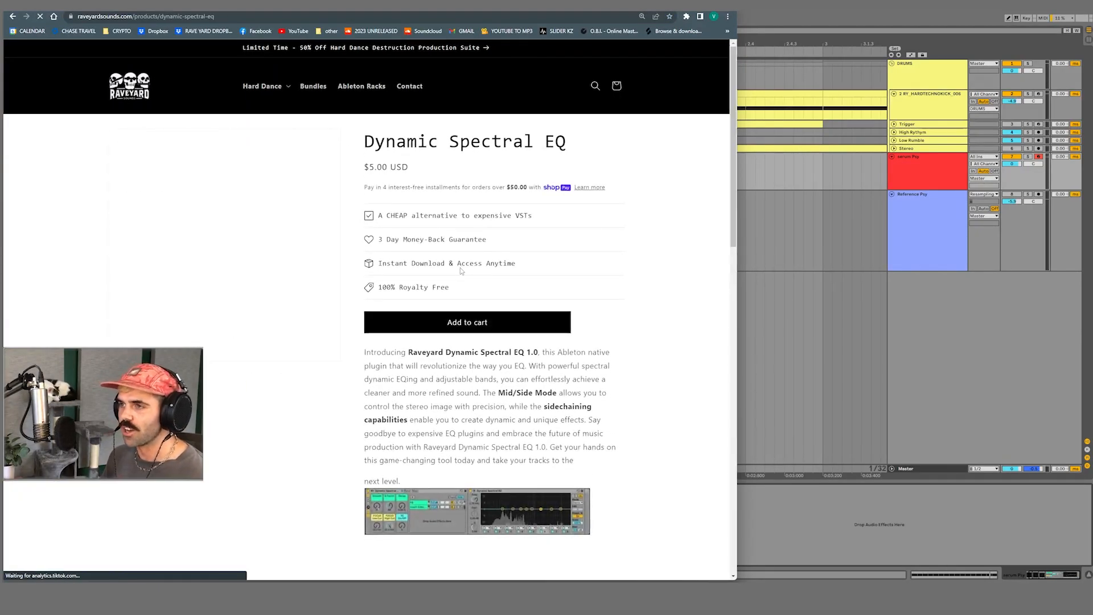
Switch back to Ableton Live and select the dynamic spectral EQ rack
key("alt+Tab")
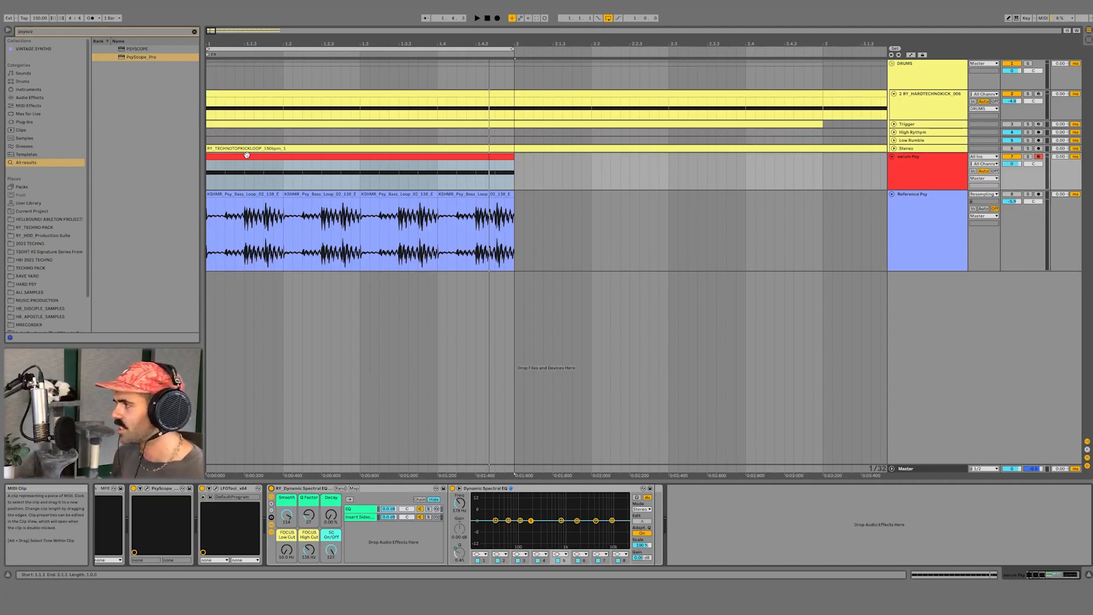
left_click(437, 481)
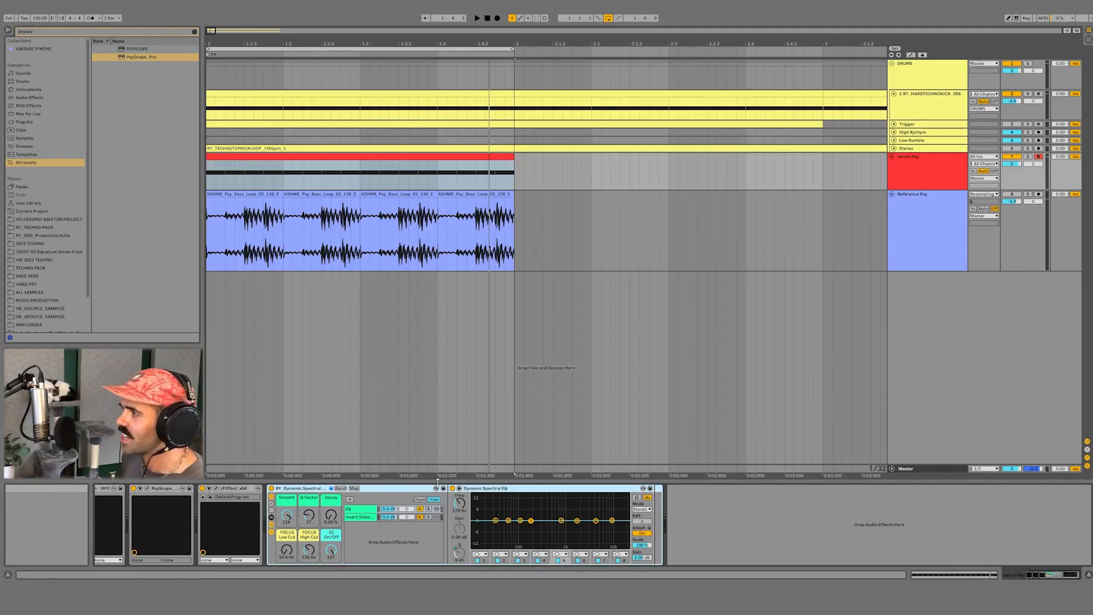